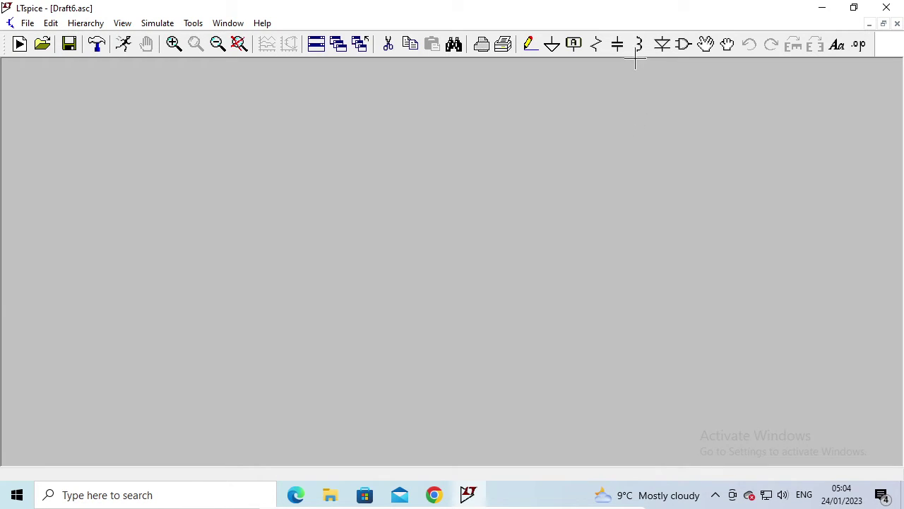
- Place an inductor on the schematic and a resistor directly above it, vertically aligned
click(639, 45)
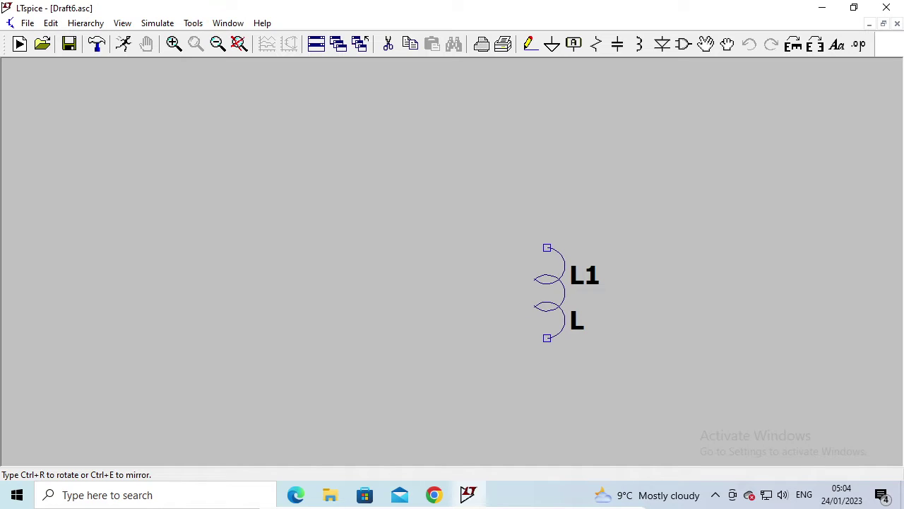
click(529, 290)
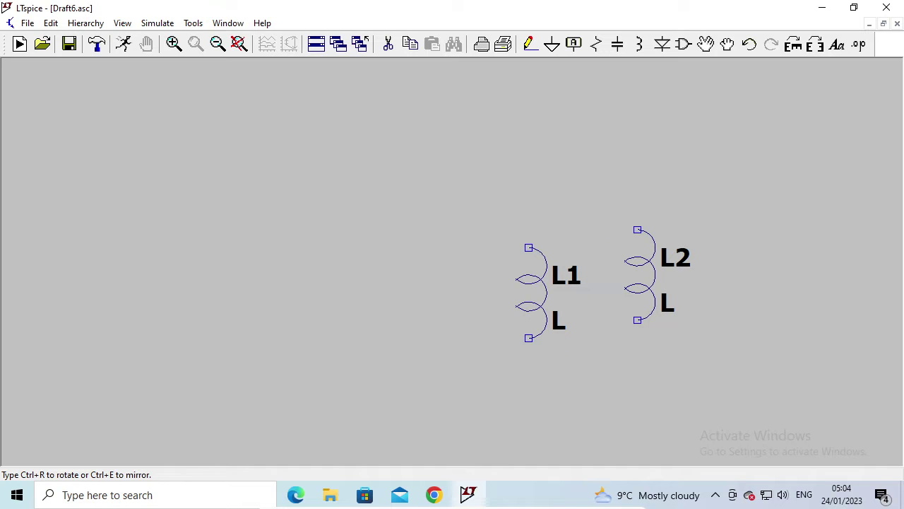
key(Escape)
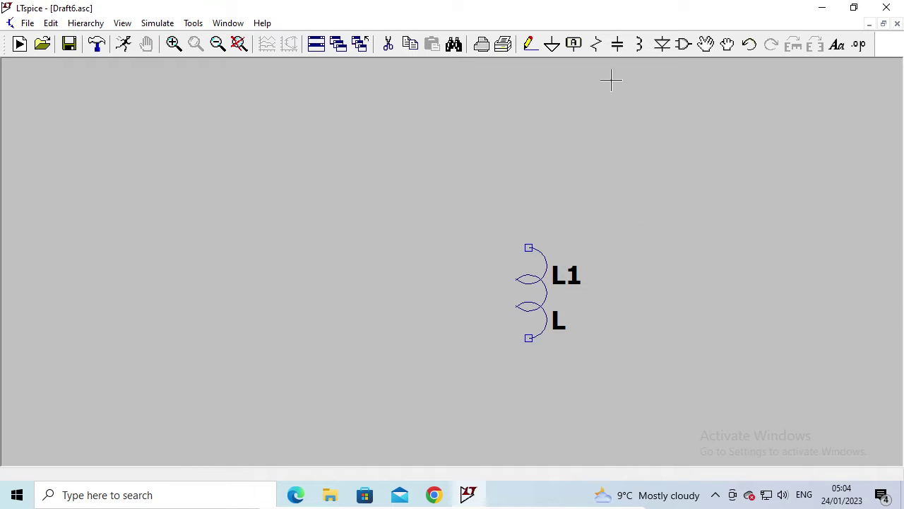
click(597, 47)
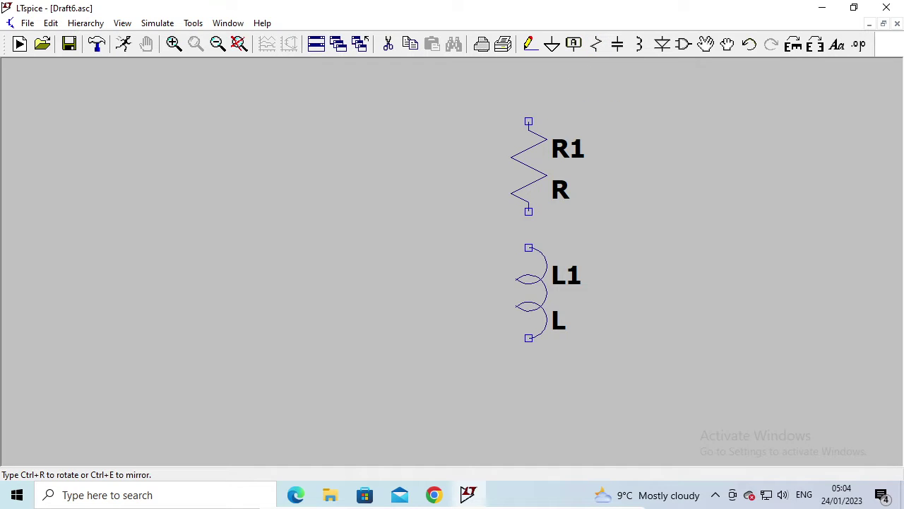
click(528, 166)
key(Escape)
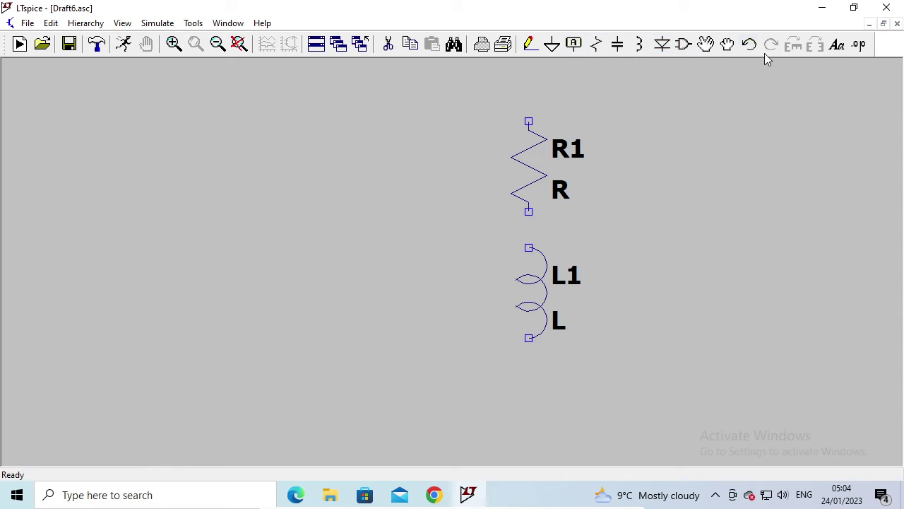
- Place a voltage source component beside the resistor and inductor, leaving space between them for wiring
click(683, 45)
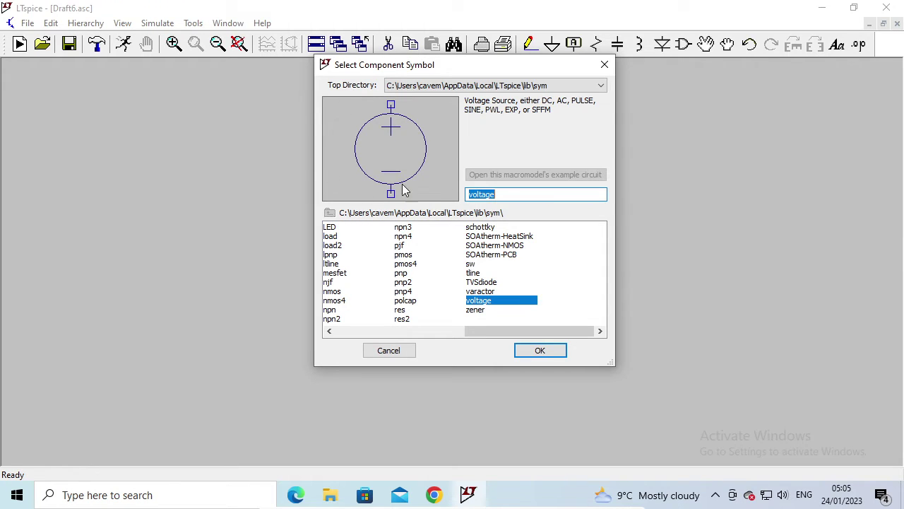
click(542, 351)
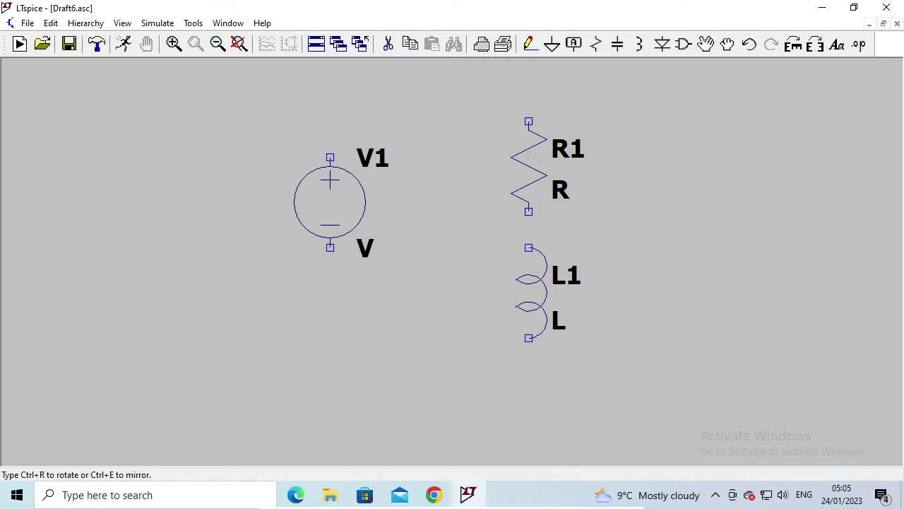
click(347, 198)
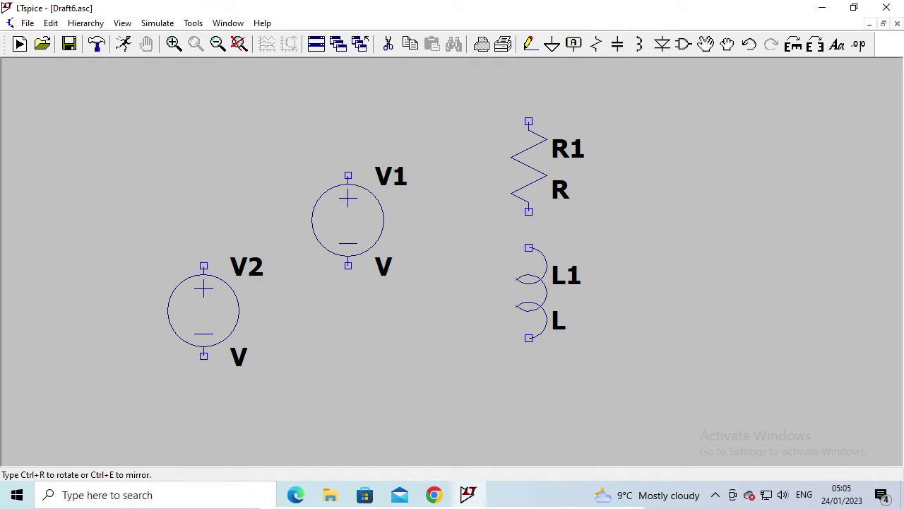
key(Escape)
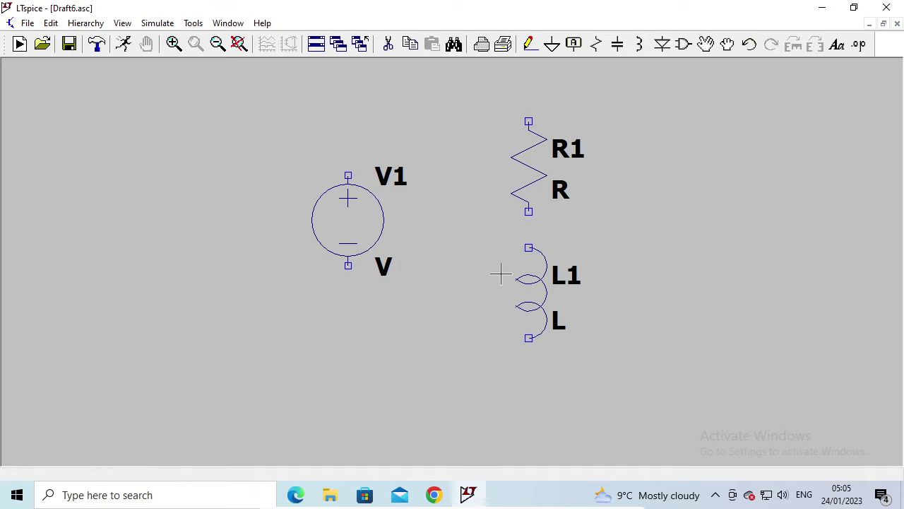
- Place a ground symbol below the components, between the voltage source and the inductor
click(553, 44)
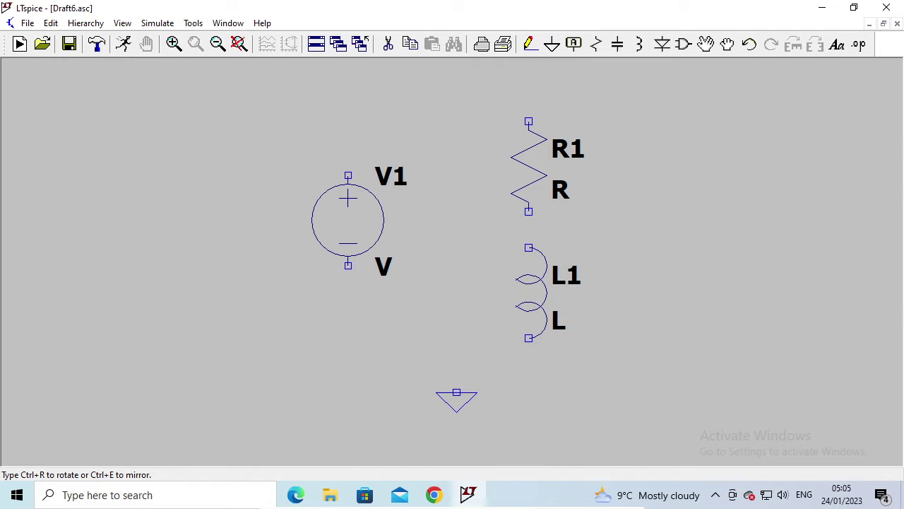
click(456, 410)
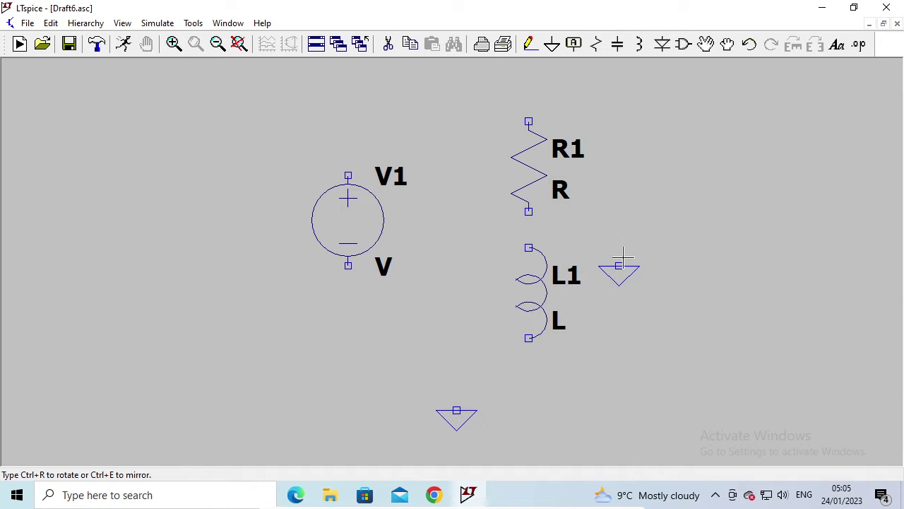
key(Escape)
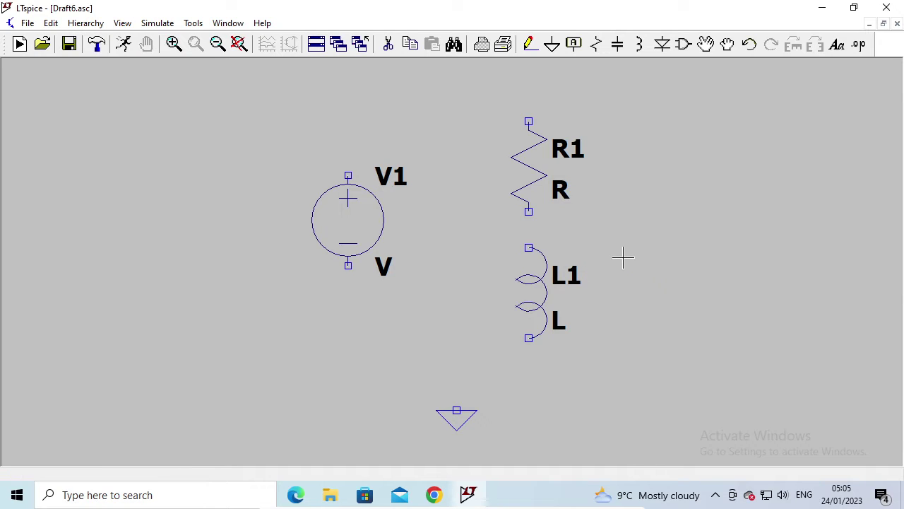
- Wire the inductor's lower end to the voltage source's negative terminal and connect the ground symbol to that wire
click(530, 44)
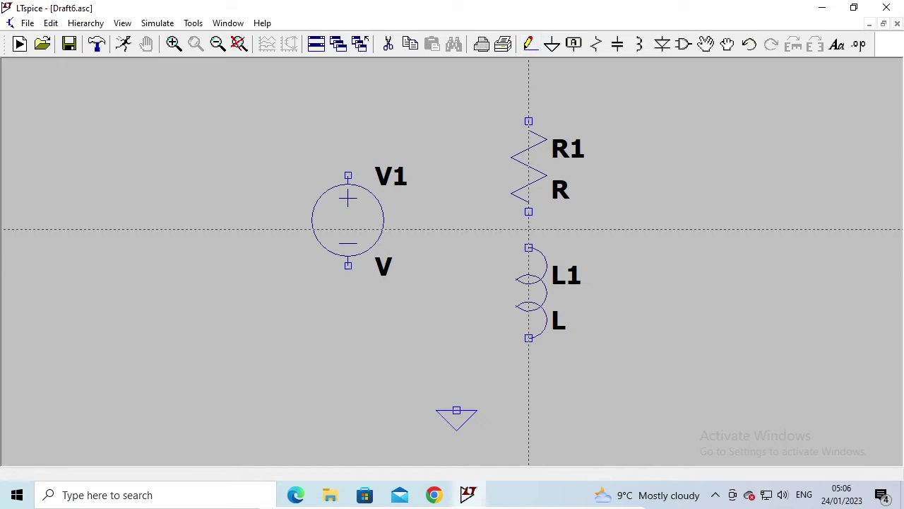
click(529, 337)
right_click(529, 374)
click(347, 374)
right_click(347, 375)
click(348, 375)
click(348, 266)
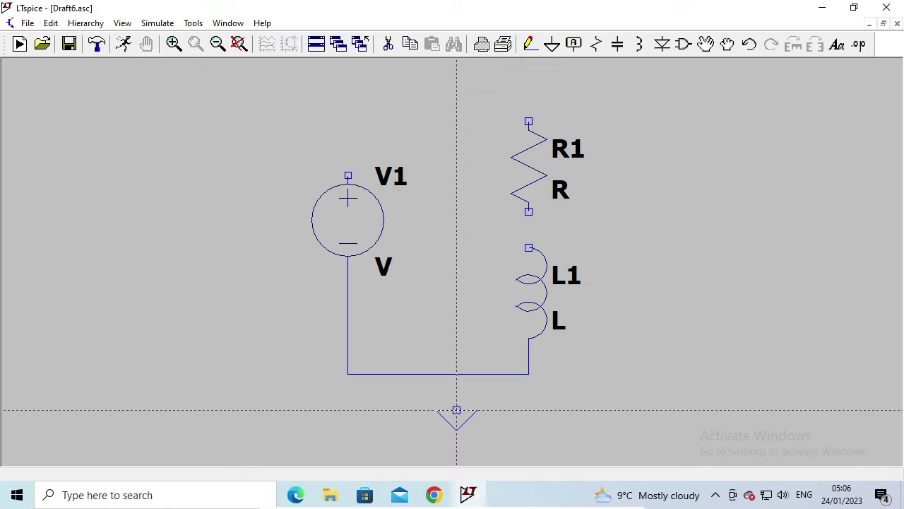
click(456, 409)
click(456, 373)
- Wire the source's positive terminal to the resistor's upper end and join the resistor's lower end to the inductor
click(347, 175)
click(347, 85)
click(529, 85)
click(528, 122)
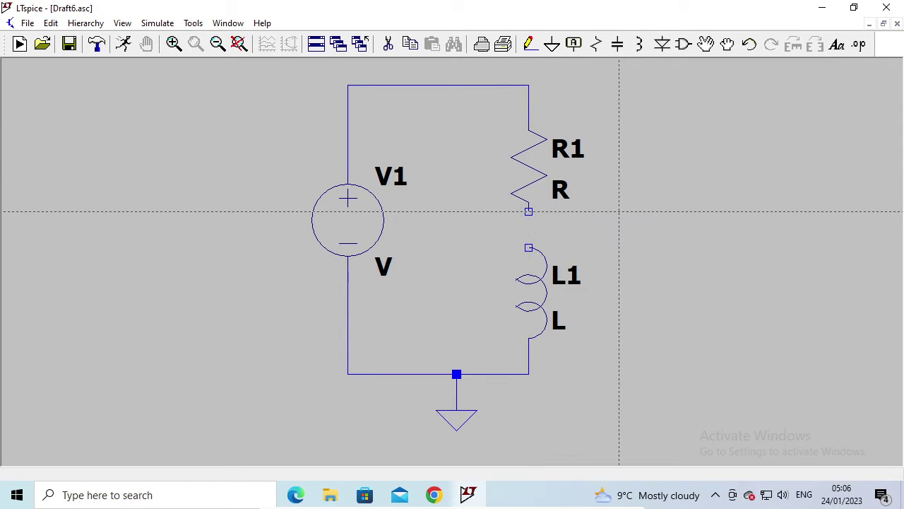
click(528, 211)
click(528, 247)
key(Escape)
- Set the resistance of resistor R1 to 100R
right_click(537, 167)
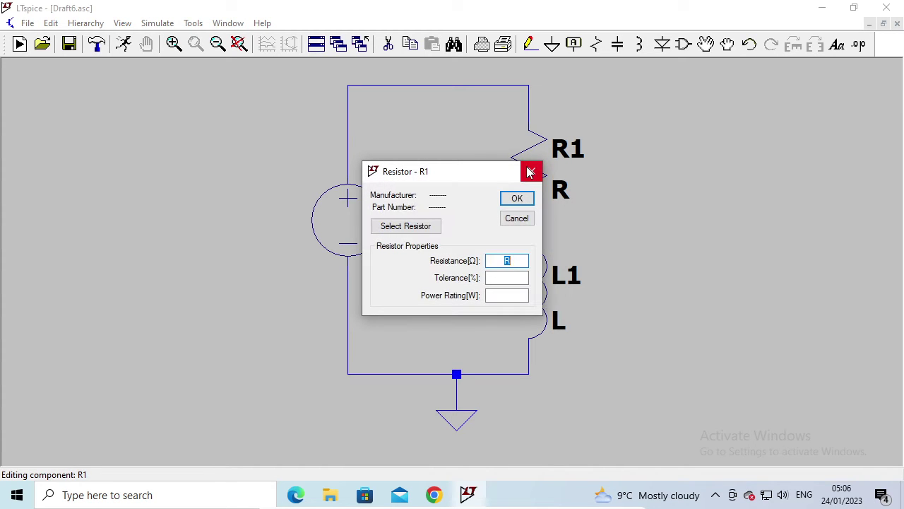
click(506, 260)
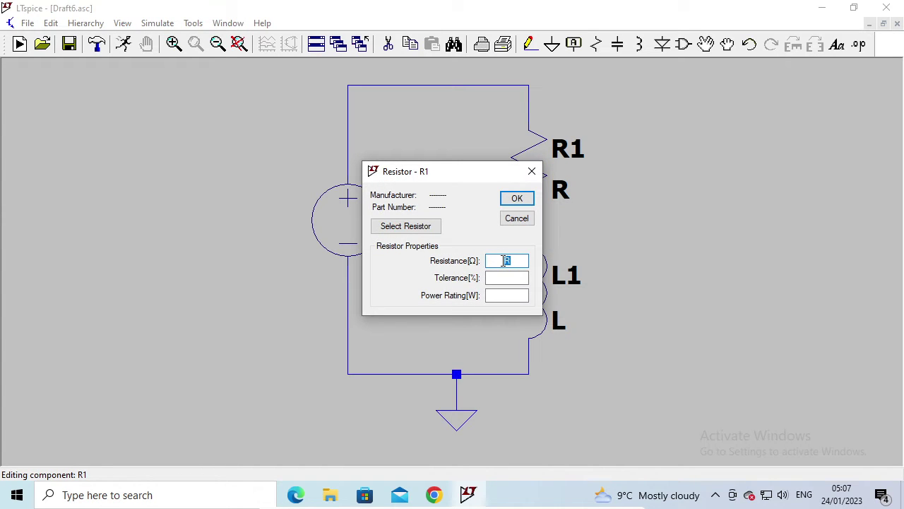
text(100)
click(517, 199)
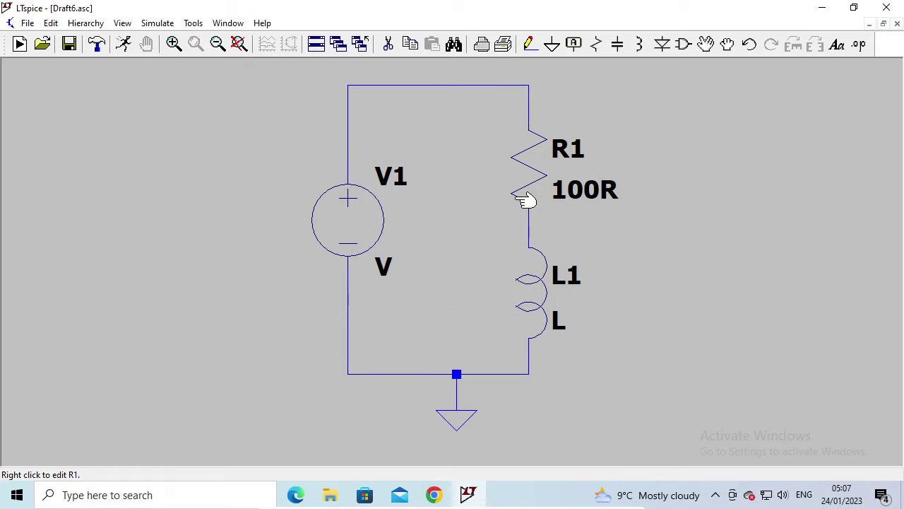
- Set the inductance of inductor L1 to 100m
right_click(530, 289)
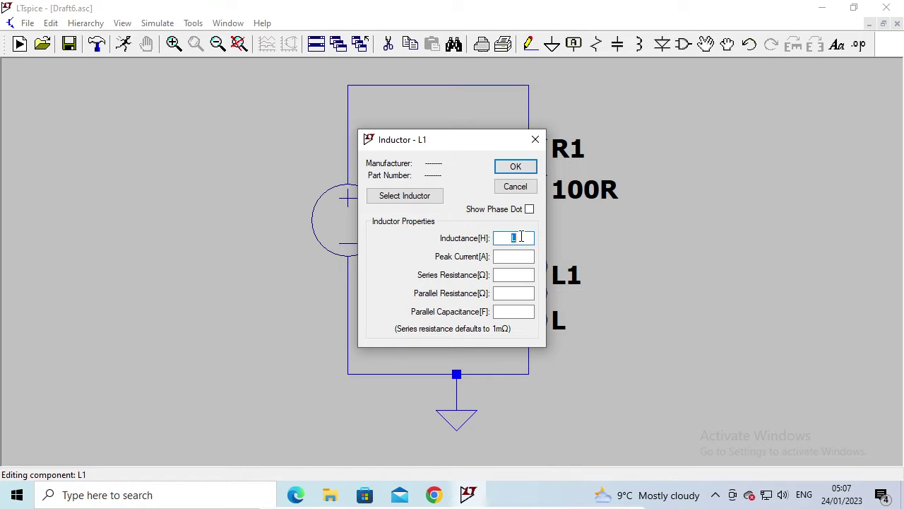
text(100m)
click(517, 167)
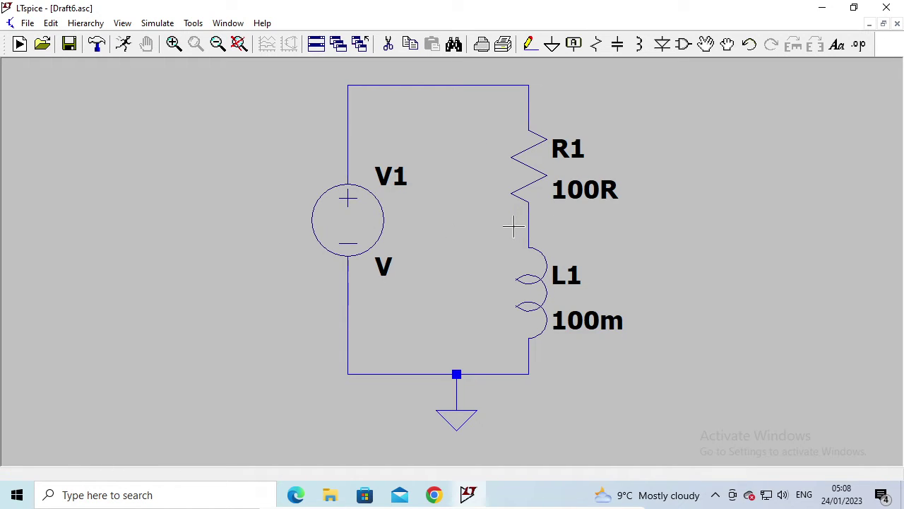
- Make voltage source V1 a PULSE function with an initial voltage of 0 and an on voltage of 12
right_click(352, 230)
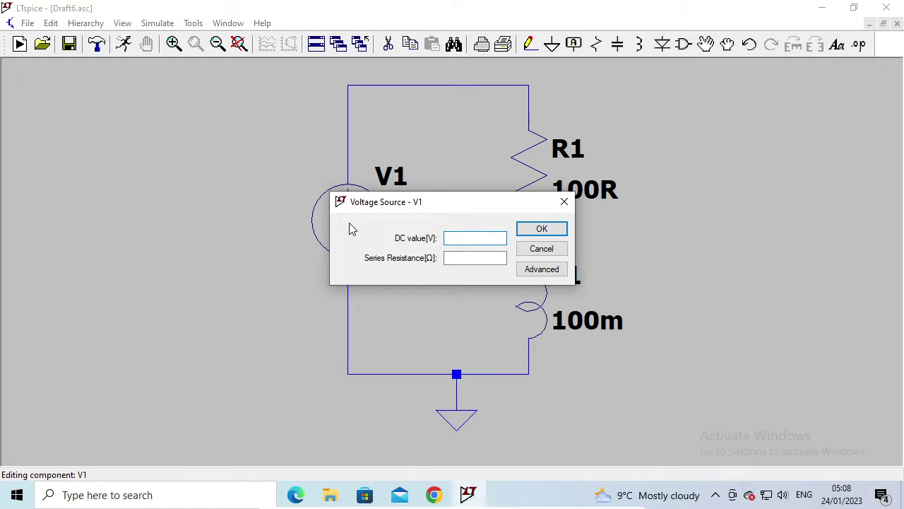
drag(448, 206, 277, 321)
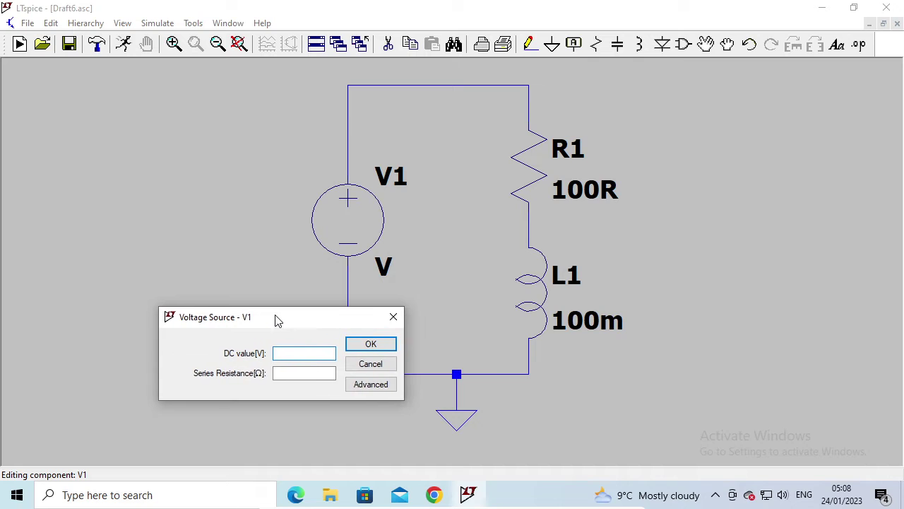
click(373, 384)
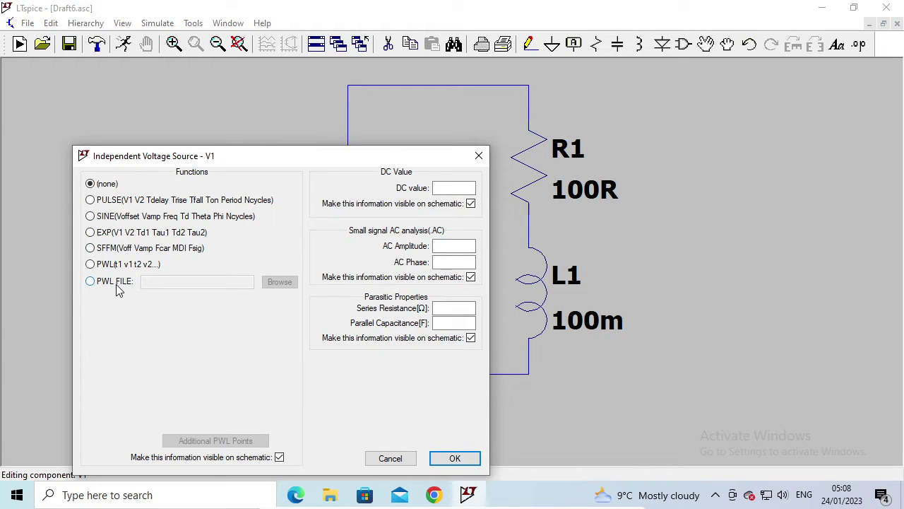
click(90, 200)
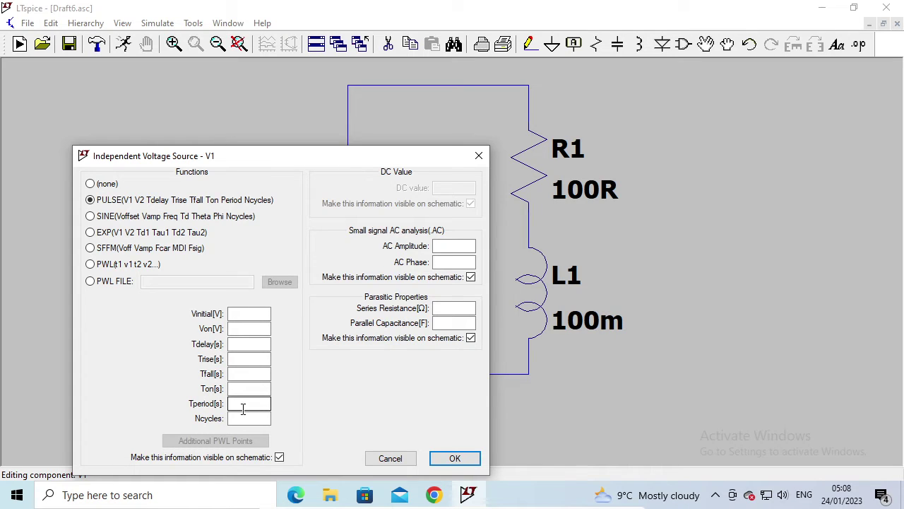
click(251, 313)
text(0)
click(248, 328)
text(12)
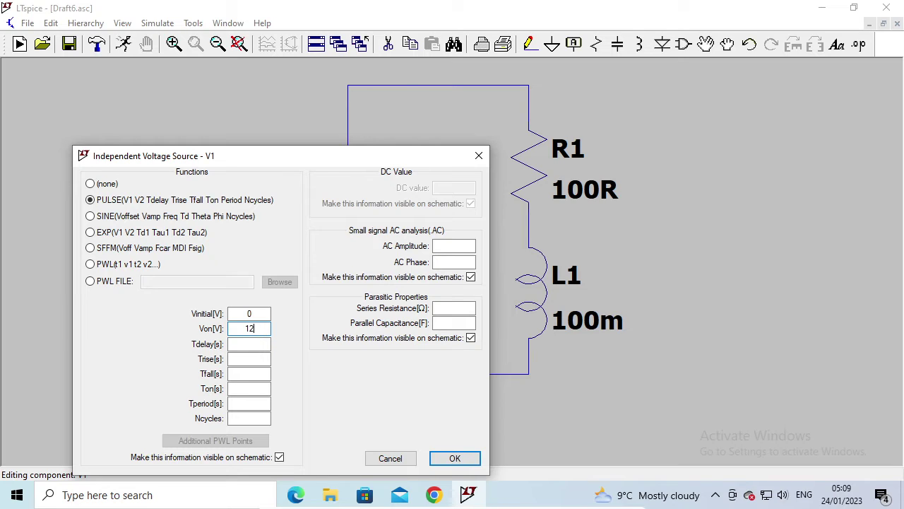
- Set the pulse's delay to 10 and its rise and fall times to 1u each
click(248, 344)
text(10)
click(254, 359)
click(251, 374)
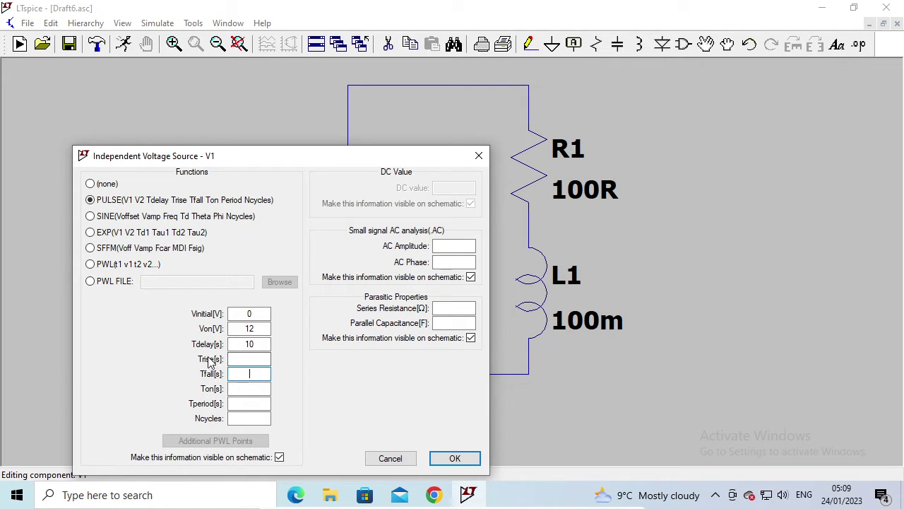
click(252, 357)
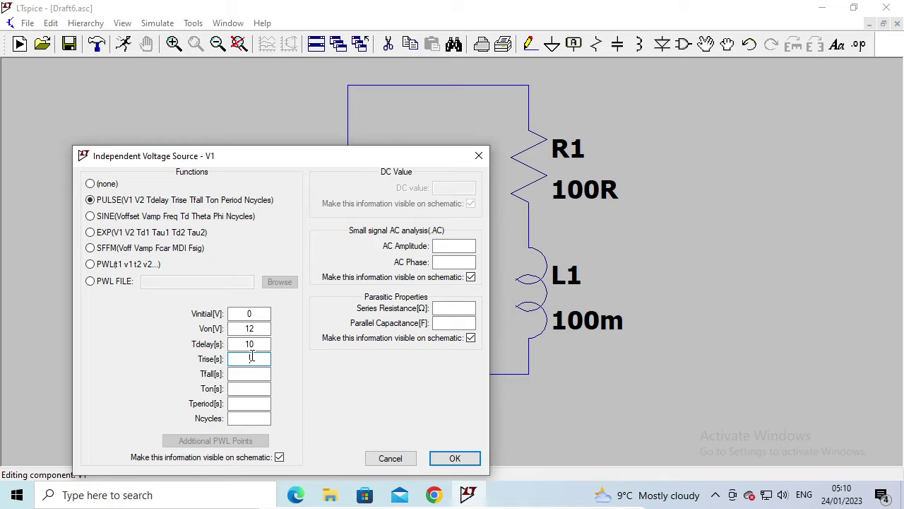
text(1u)
click(248, 373)
text(1u)
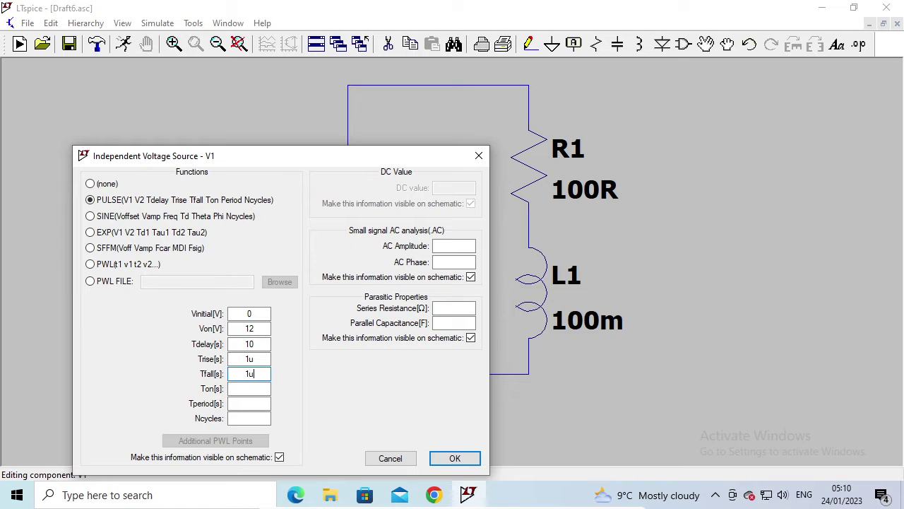
- Set the pulse's on time to 20m and correct its delay to 10m
click(258, 389)
text(20)
text(m)
click(260, 343)
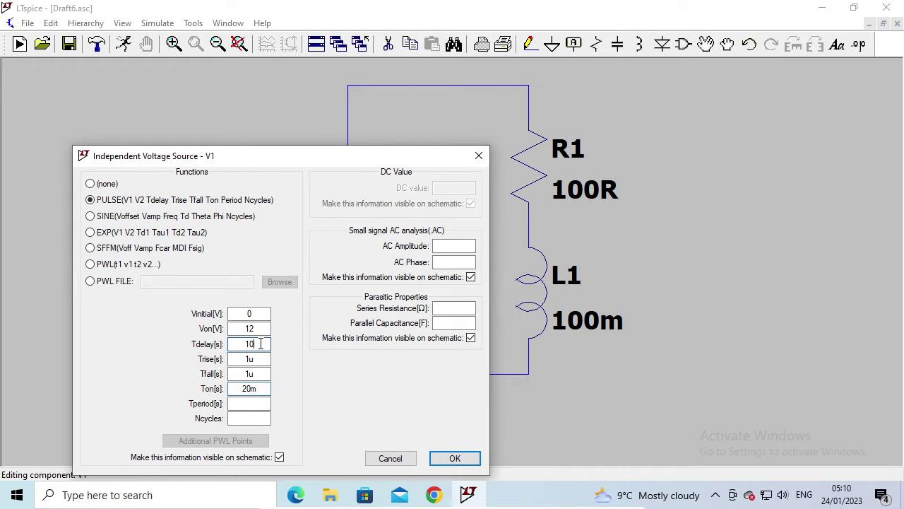
text(m)
- Set the pulse's period to 50m and its number of cycles to 3, and apply the source settings
click(255, 403)
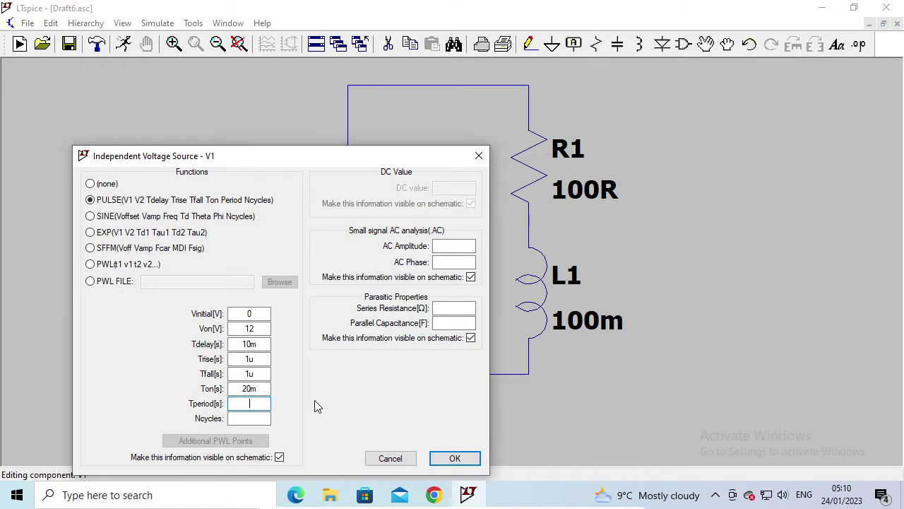
text(50m)
click(252, 418)
text(3)
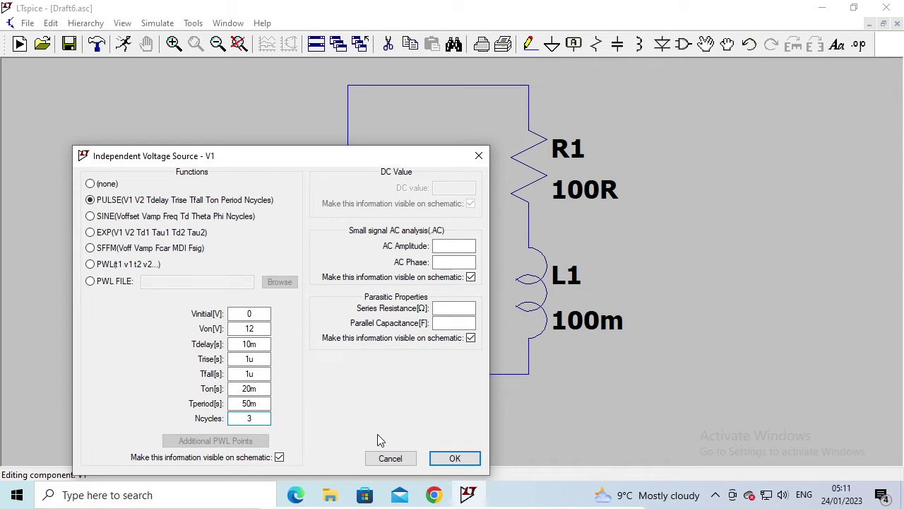
click(456, 458)
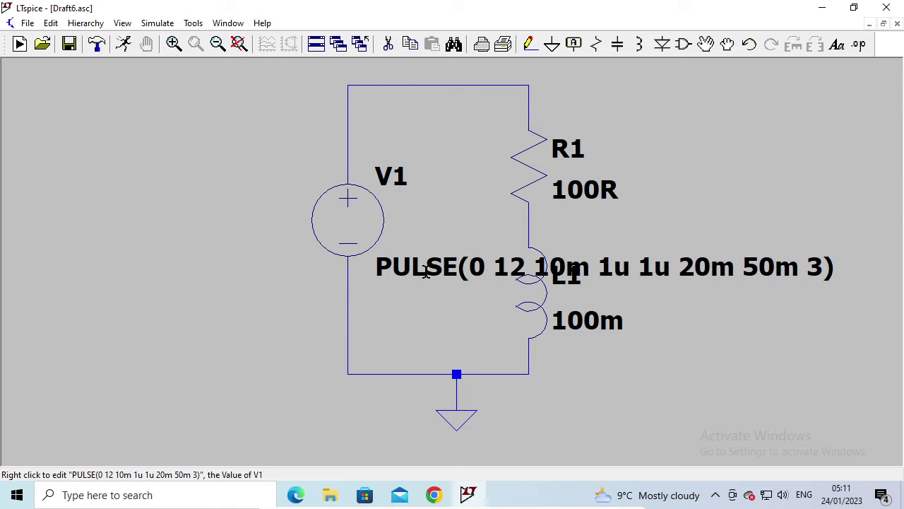
- Move the PULSE value text off the inductor to the empty area left of voltage source V1
click(706, 45)
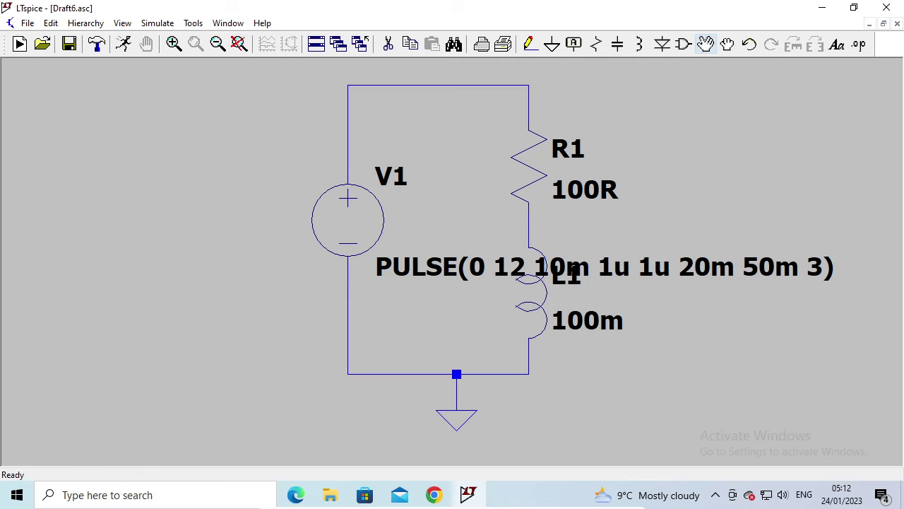
click(452, 266)
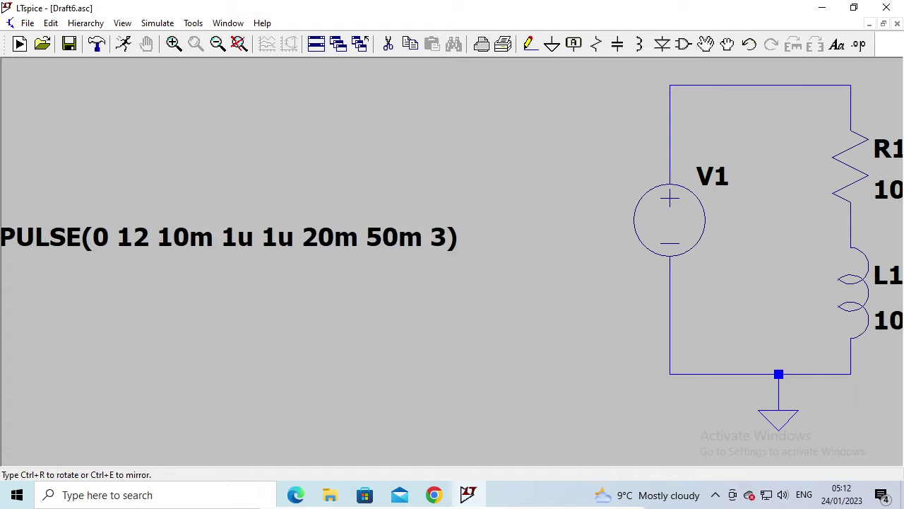
click(238, 218)
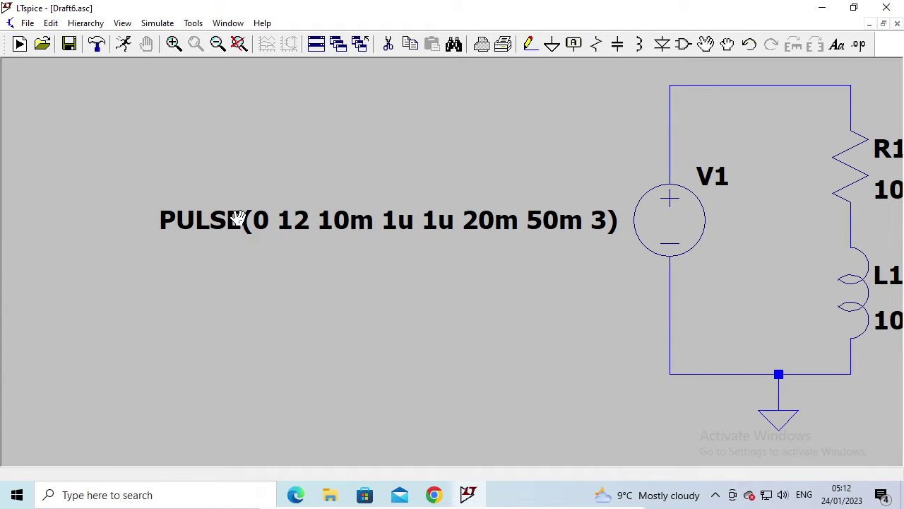
- Run a transient simulation with a stop time of 500m and data saving starting at 0
key(Escape)
click(239, 44)
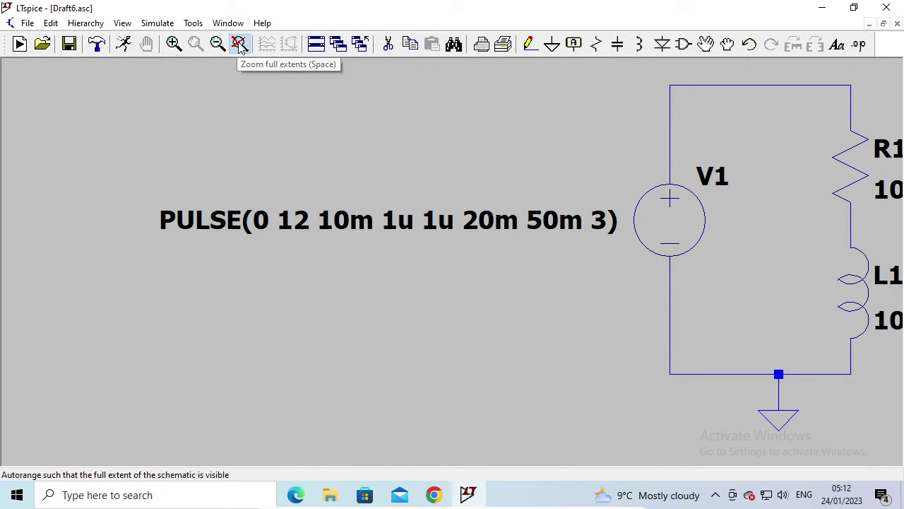
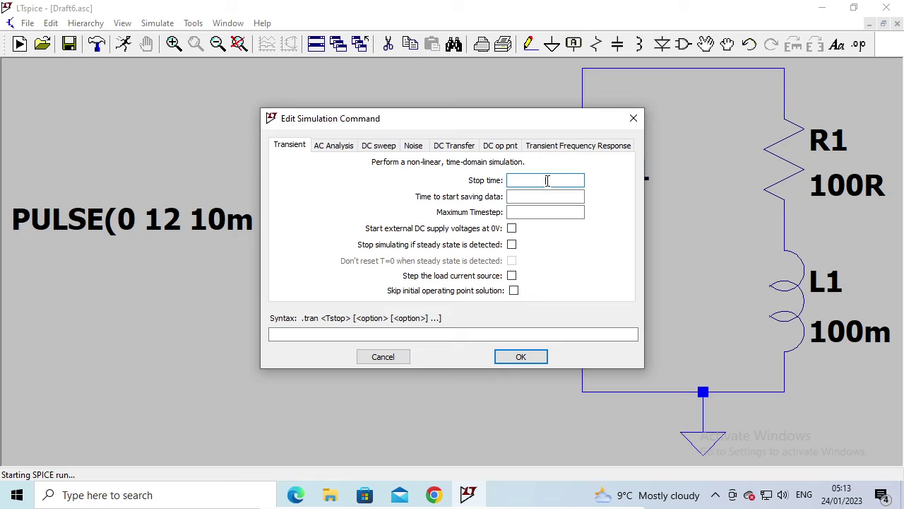
text(500m)
click(537, 196)
text(0)
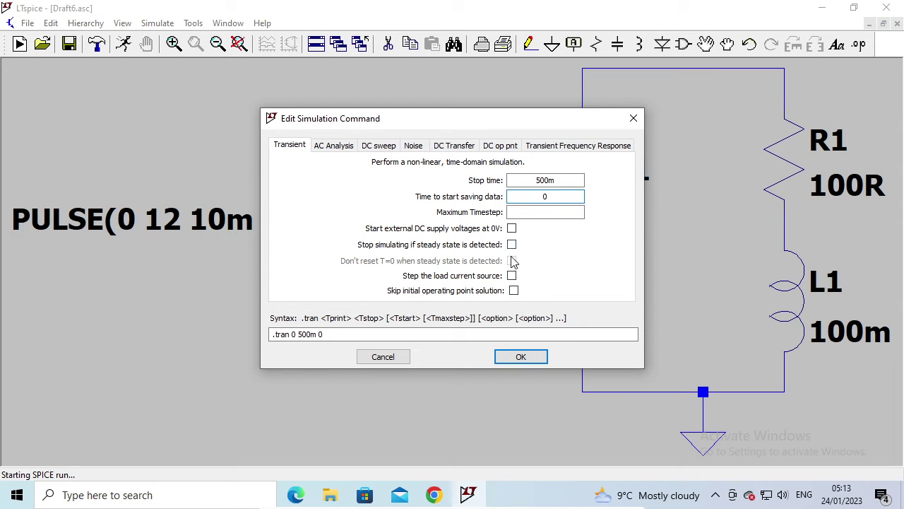
click(520, 358)
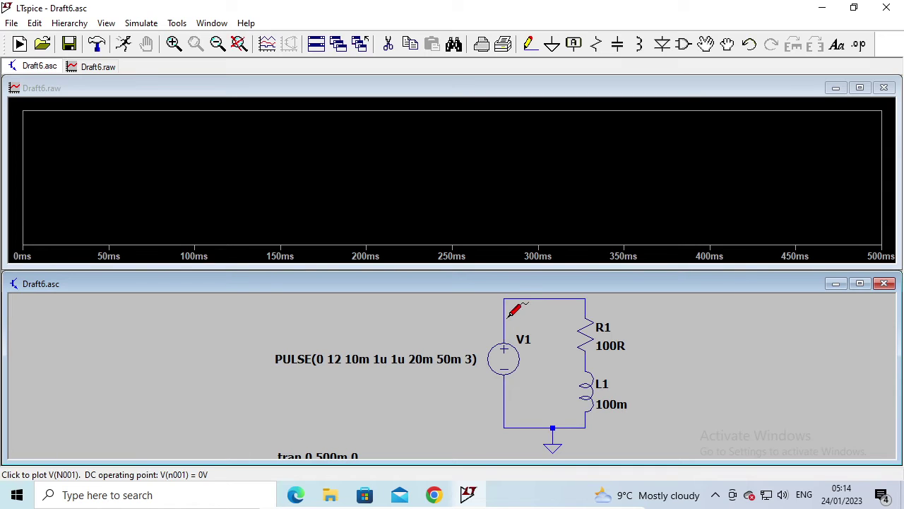
- Plot the source voltage from the circuit's top wire and inspect its pulses up close
click(549, 297)
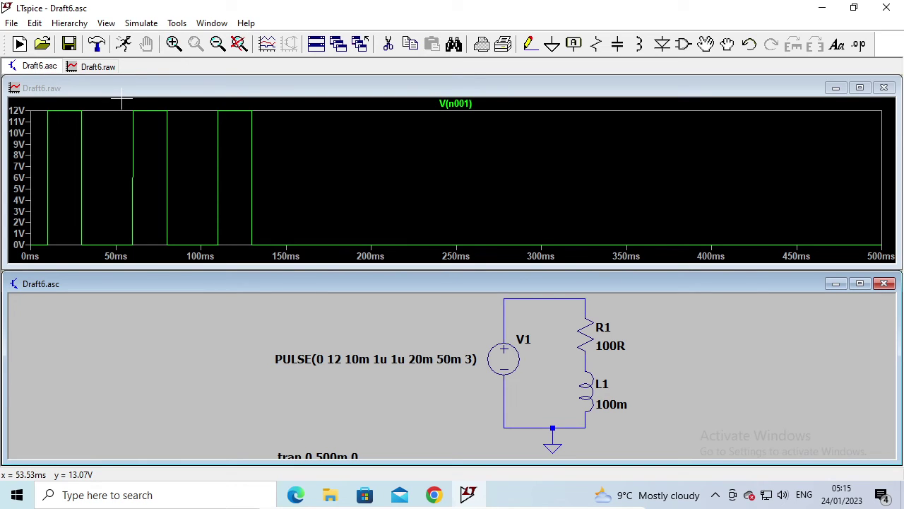
drag(122, 101, 271, 256)
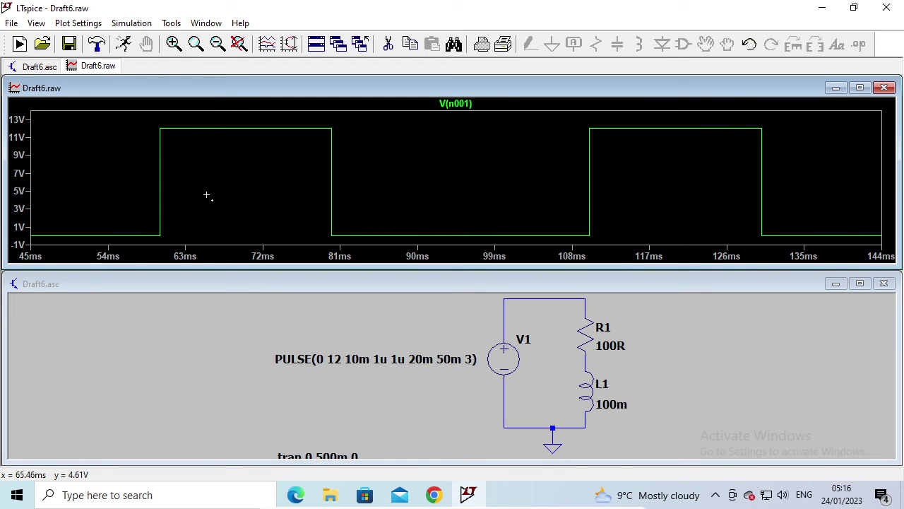
click(238, 44)
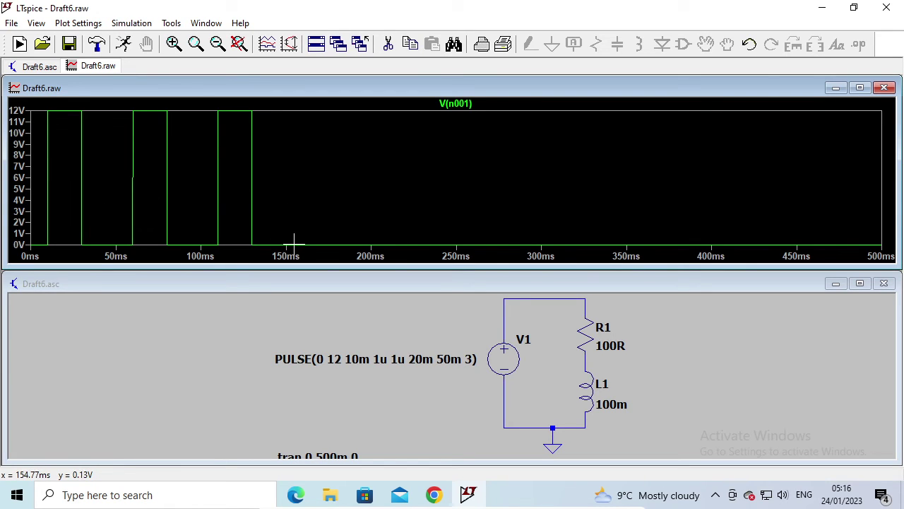
- Set the transient simulation's stop time to 160m and rerun the simulation
click(131, 24)
click(131, 24)
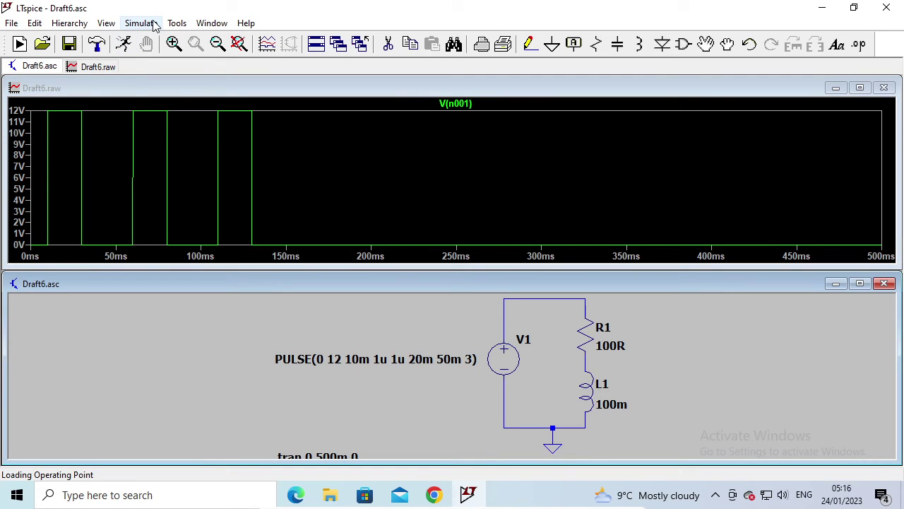
click(155, 25)
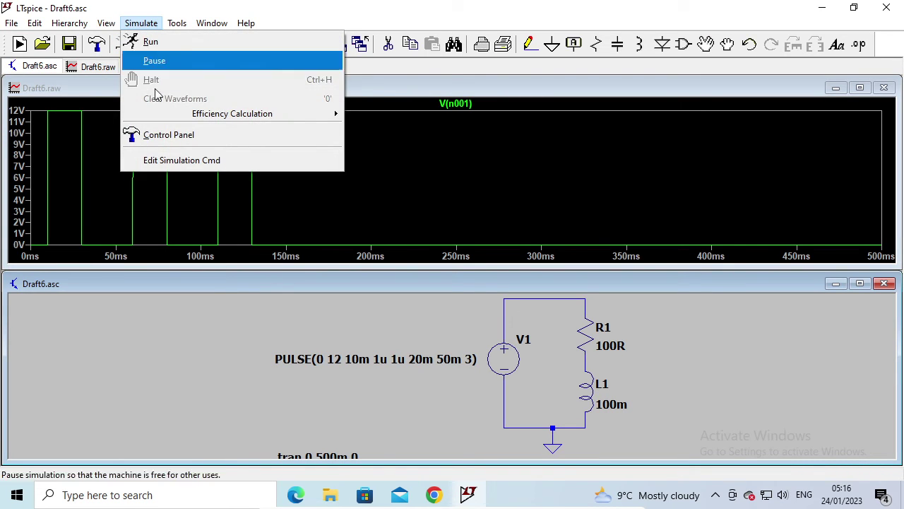
click(216, 161)
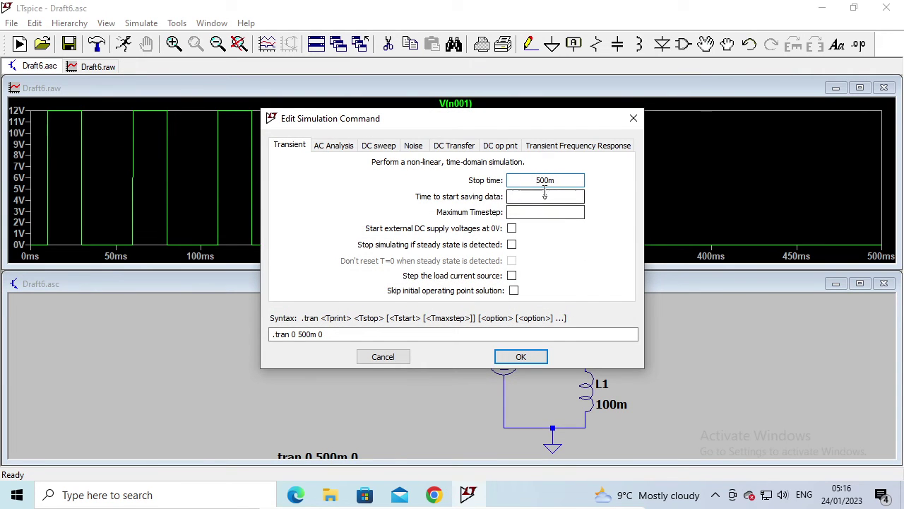
drag(499, 117, 680, 143)
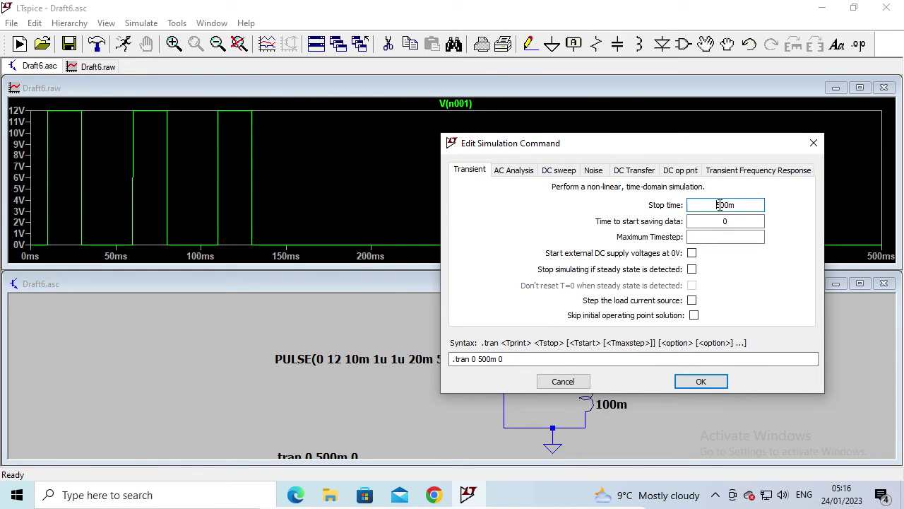
drag(722, 205, 786, 221)
key(Left)
key(Delete)
key(Delete)
key(BackSpace)
text(160)
click(717, 381)
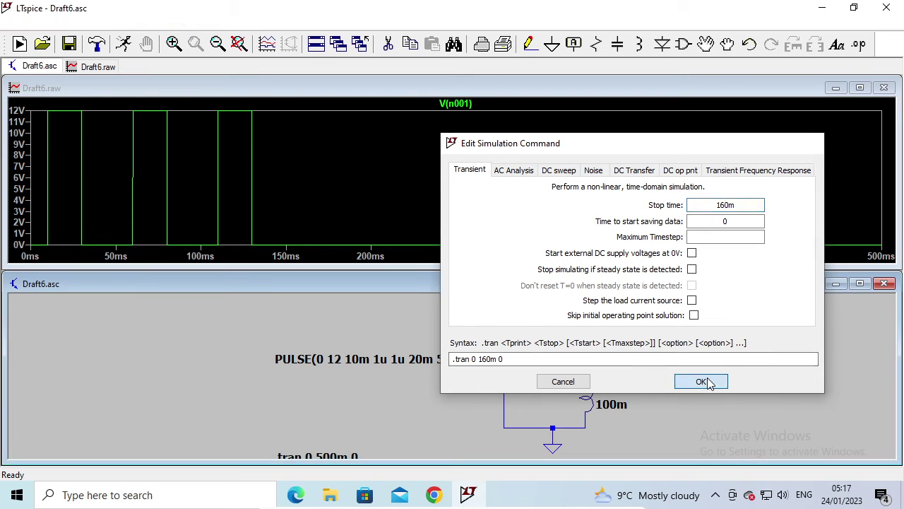
click(125, 47)
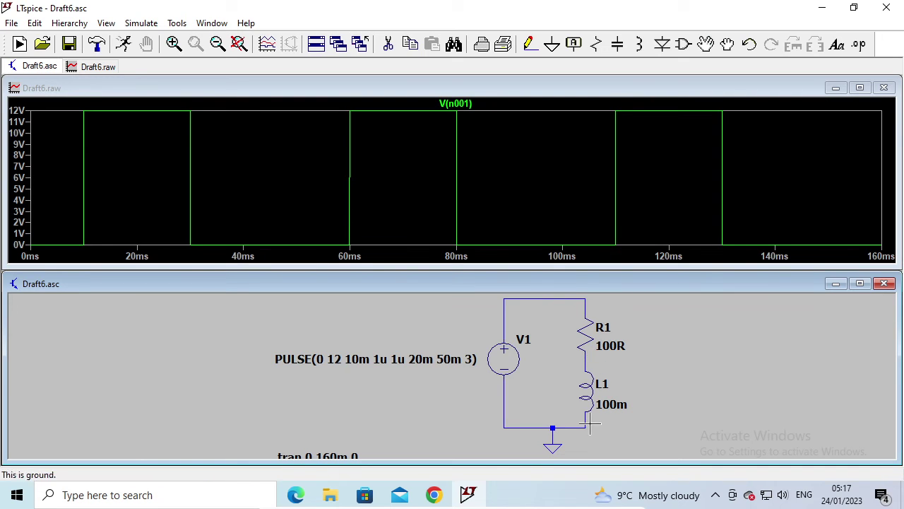
- Plot the voltage at the node between R1 and L1, and add a second plot pane to the waveform window
click(588, 356)
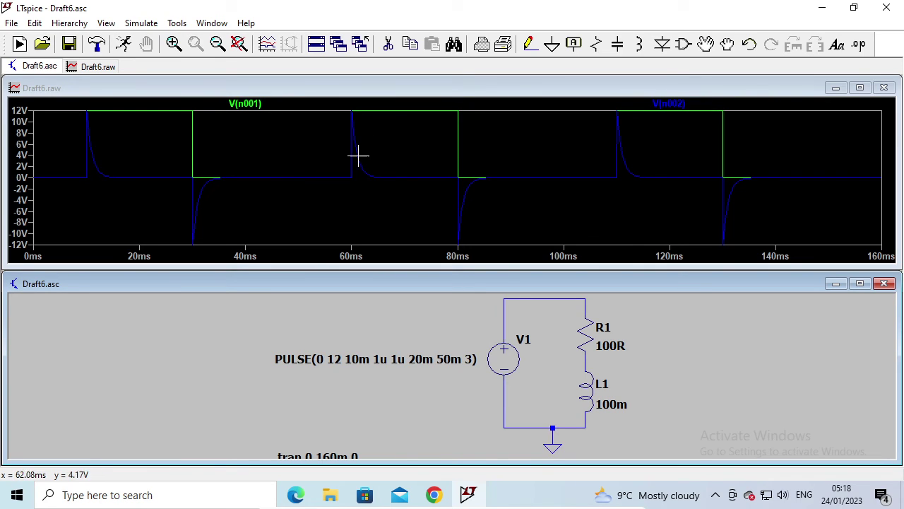
right_click(386, 104)
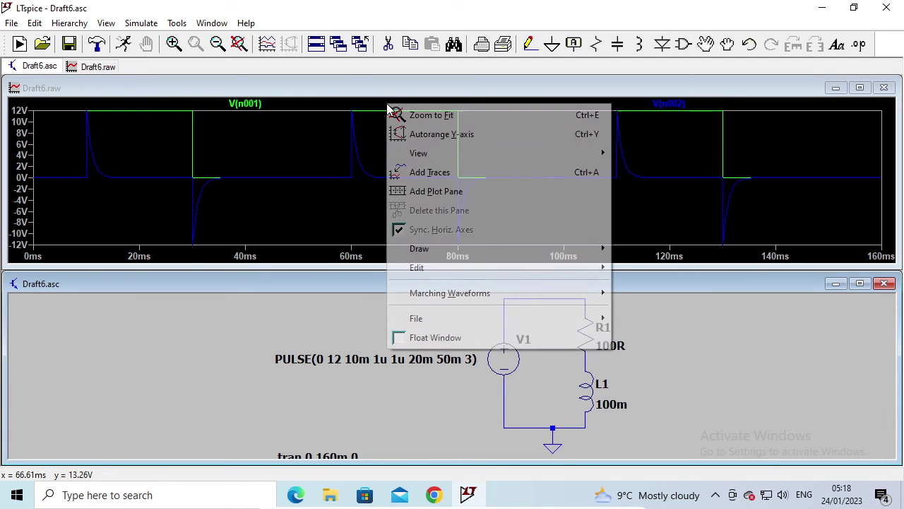
click(450, 196)
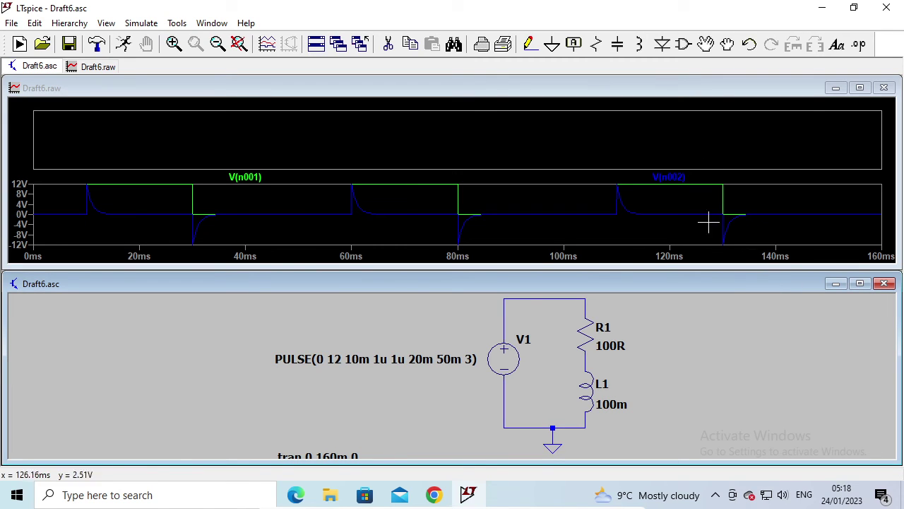
- Move the V(n001) trace into the empty upper plot pane, then tile the waveform and schematic windows
click(859, 87)
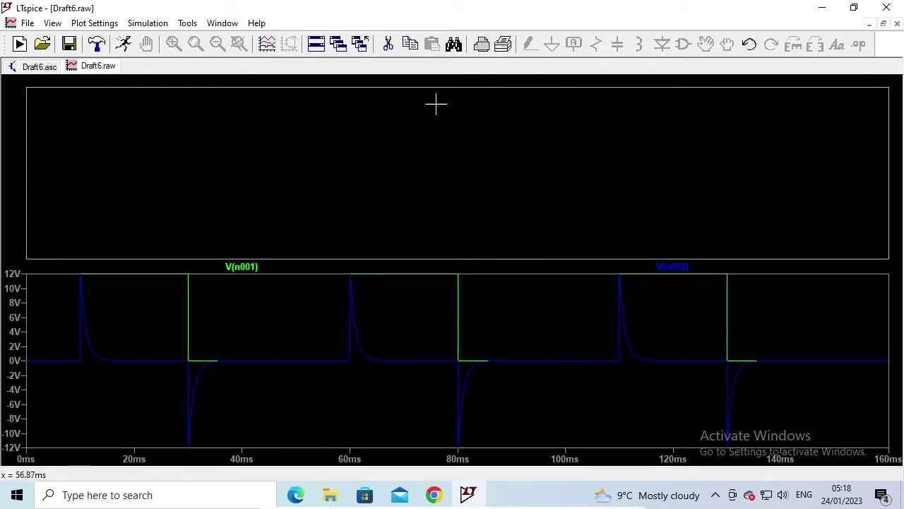
click(32, 67)
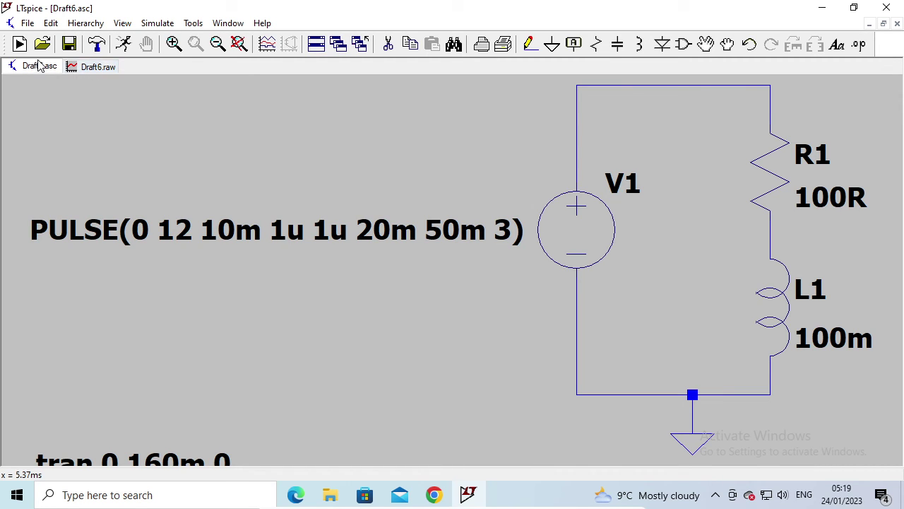
click(92, 67)
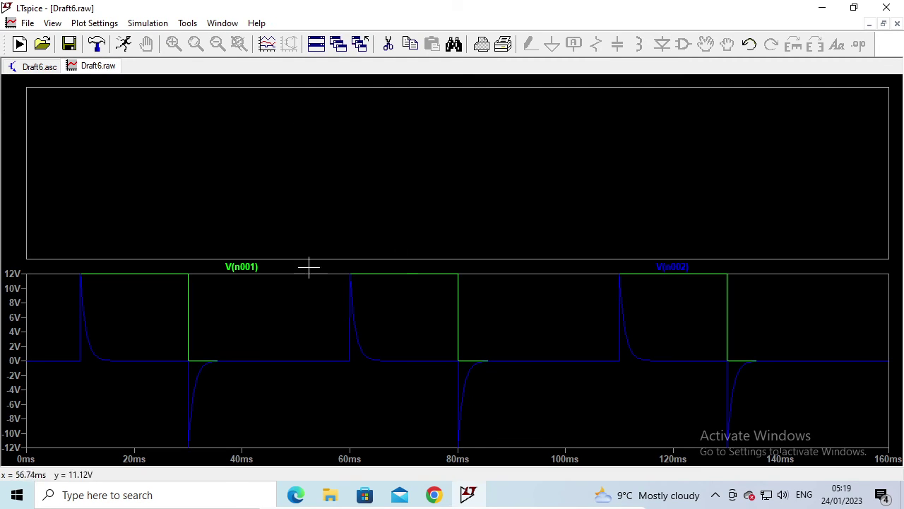
click(316, 44)
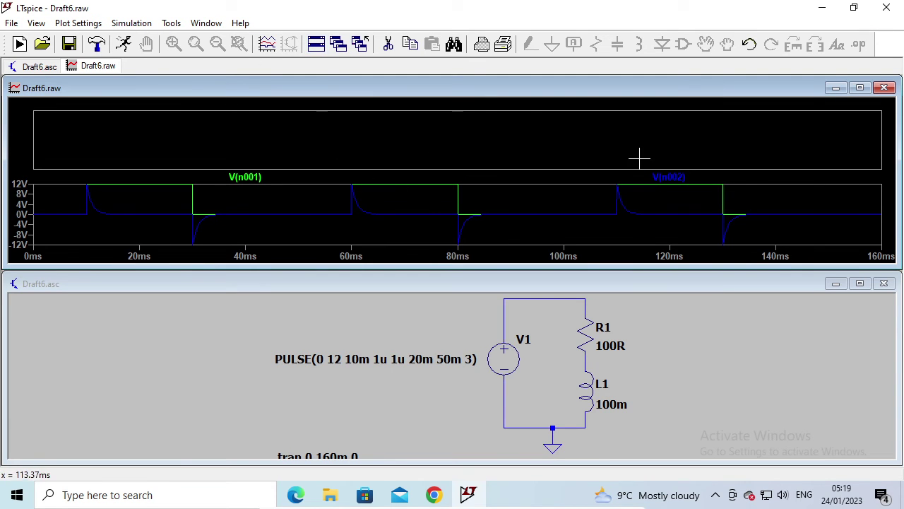
click(859, 88)
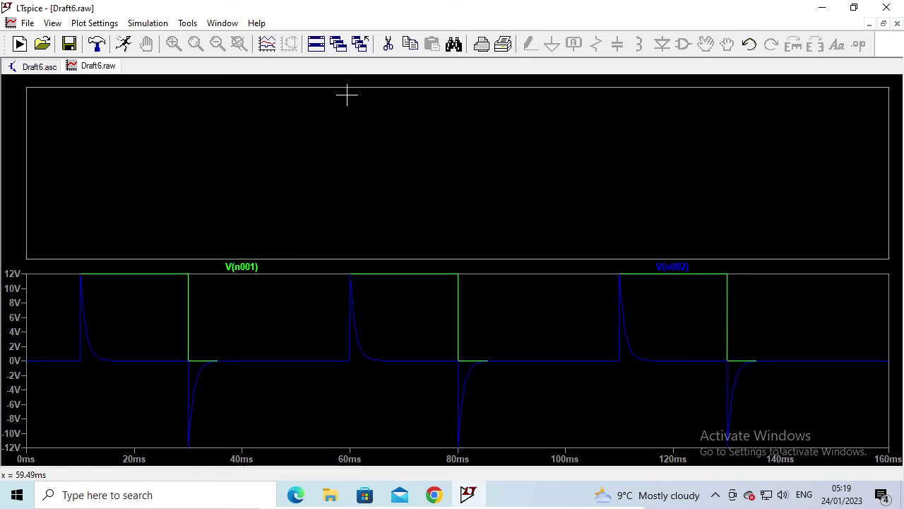
mouse_move(258, 266)
mouse_down()
mouse_move(330, 179)
mouse_move(452, 66)
mouse_move(456, 85)
mouse_move(447, 83)
mouse_up()
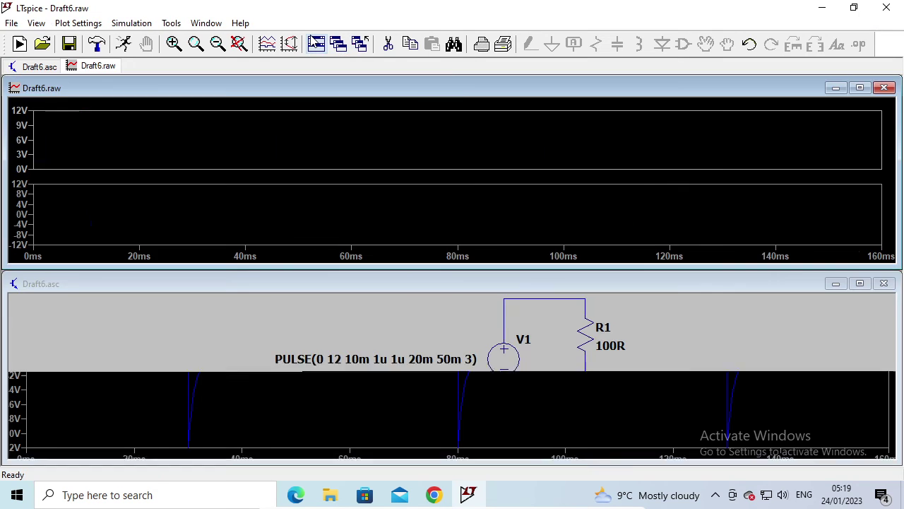
click(316, 44)
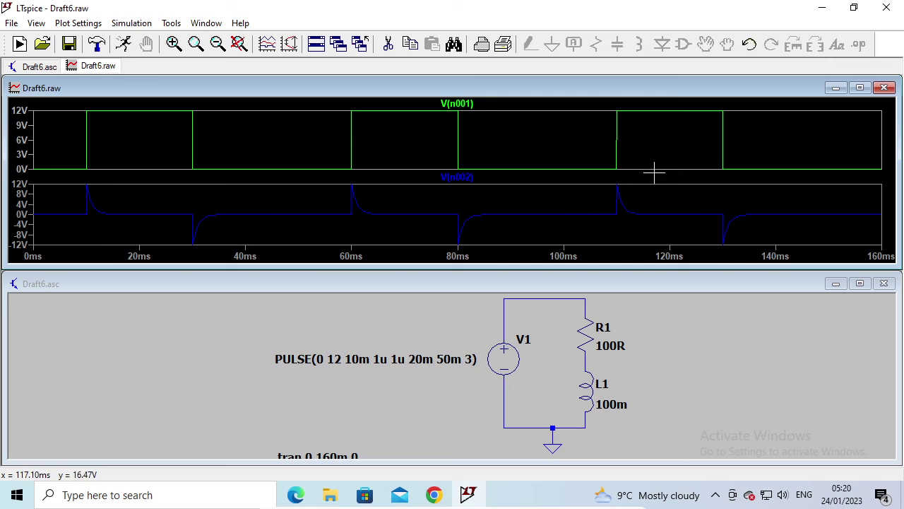
- Plot the current through inductor L1 together with the source voltage in the upper pane
click(705, 361)
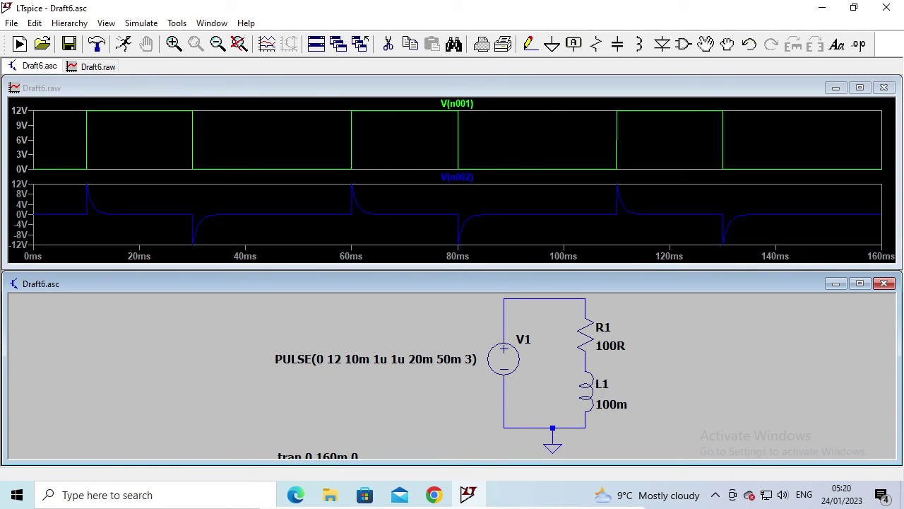
click(587, 385)
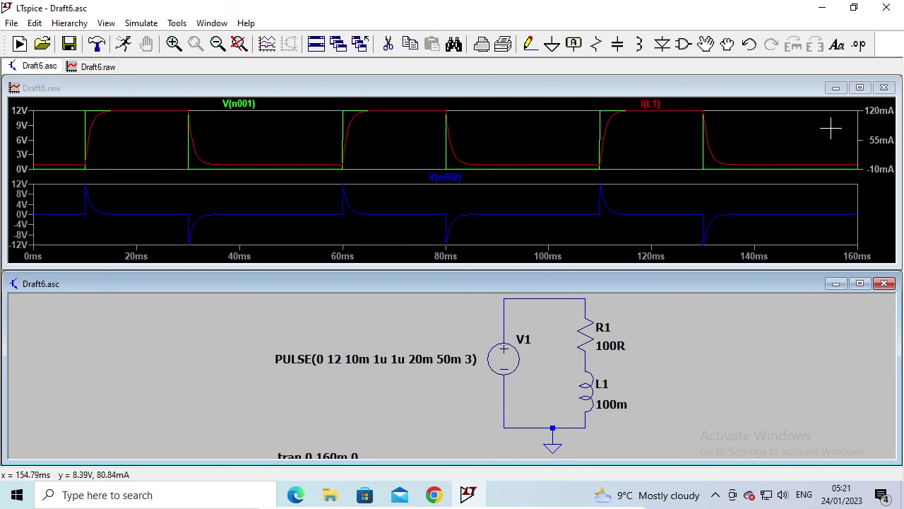
- Place the comment text "fghfghyivg" in the empty schematic area right of resistor R1
click(836, 45)
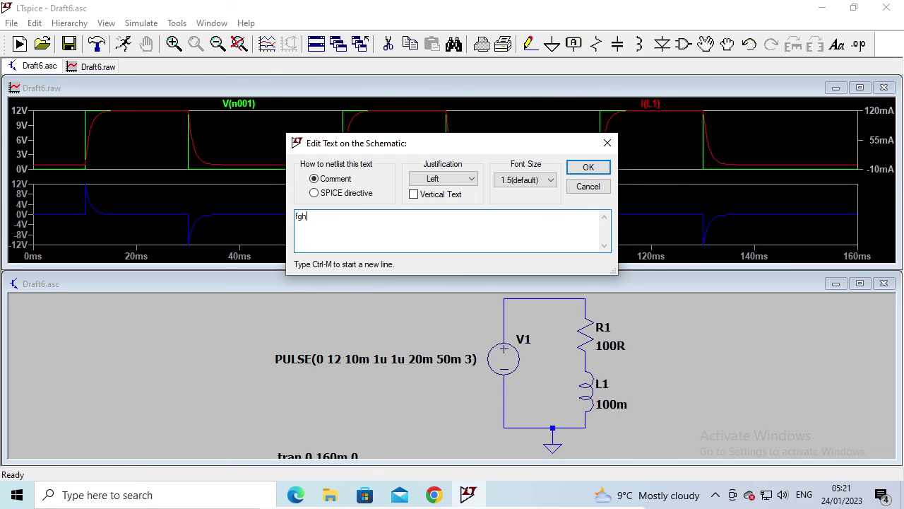
click(586, 168)
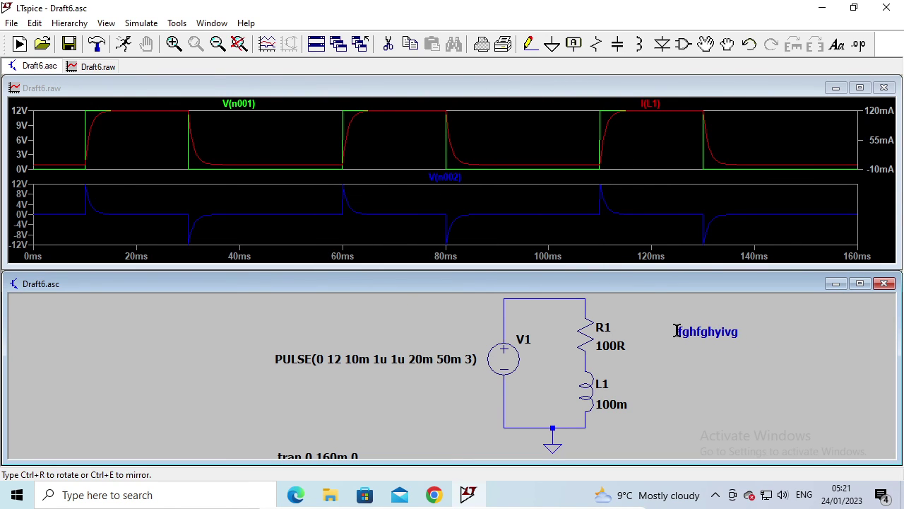
click(678, 331)
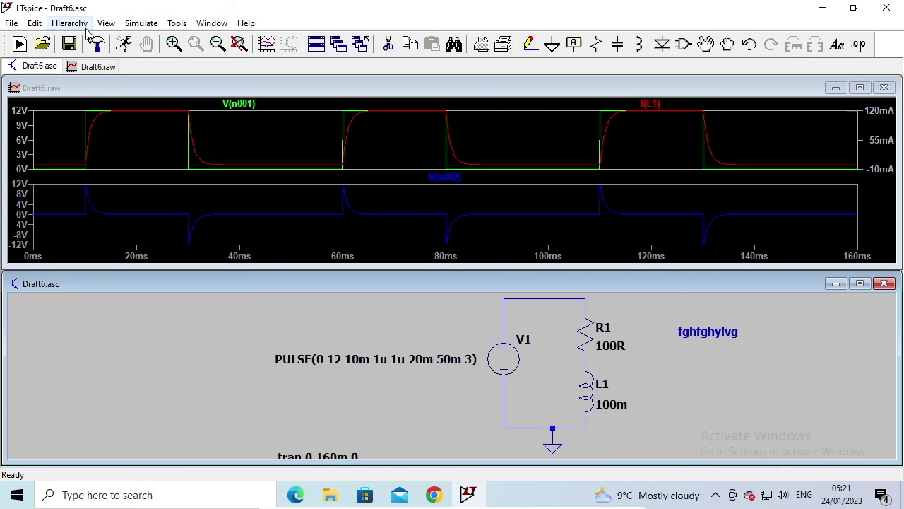
- Examine the color preferences for waveforms and schematics, and close them without changing anything
click(179, 24)
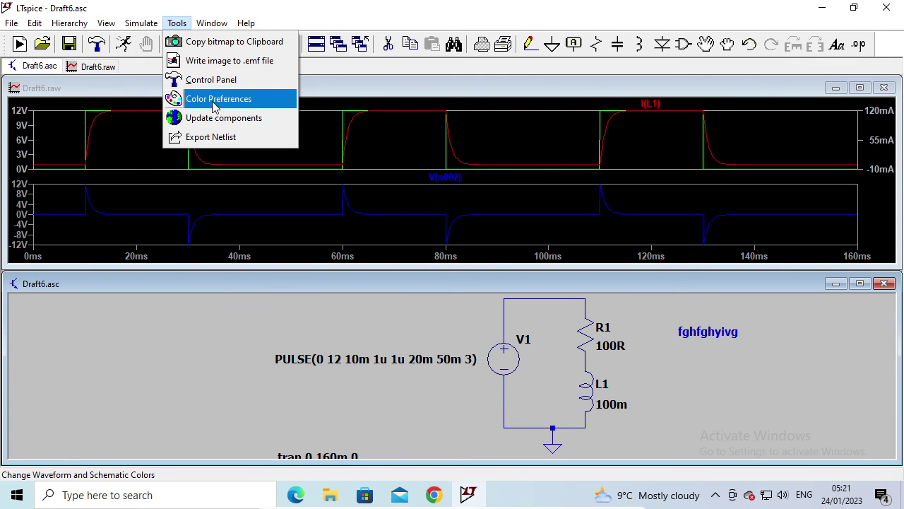
click(249, 98)
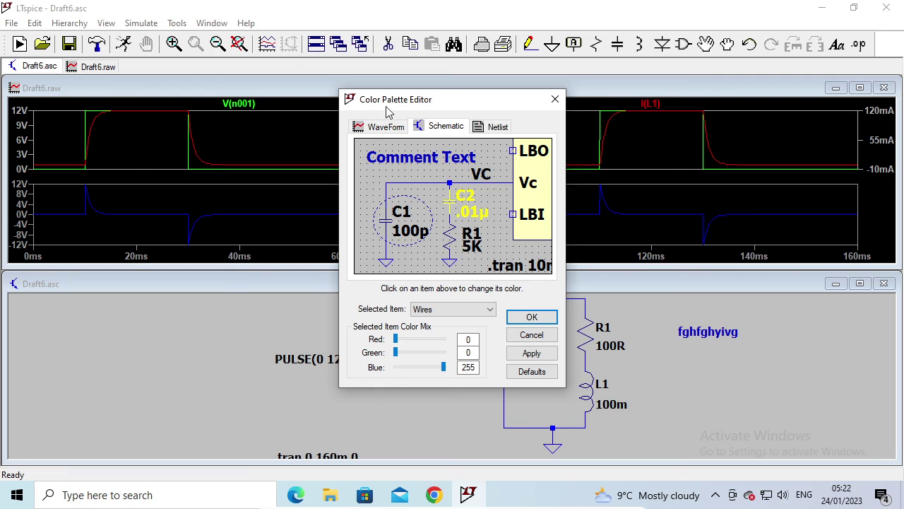
click(555, 99)
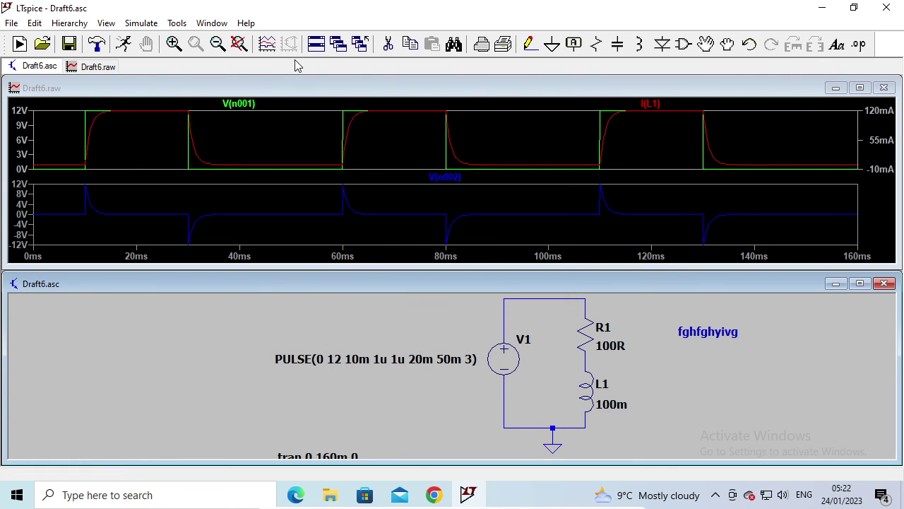
click(177, 23)
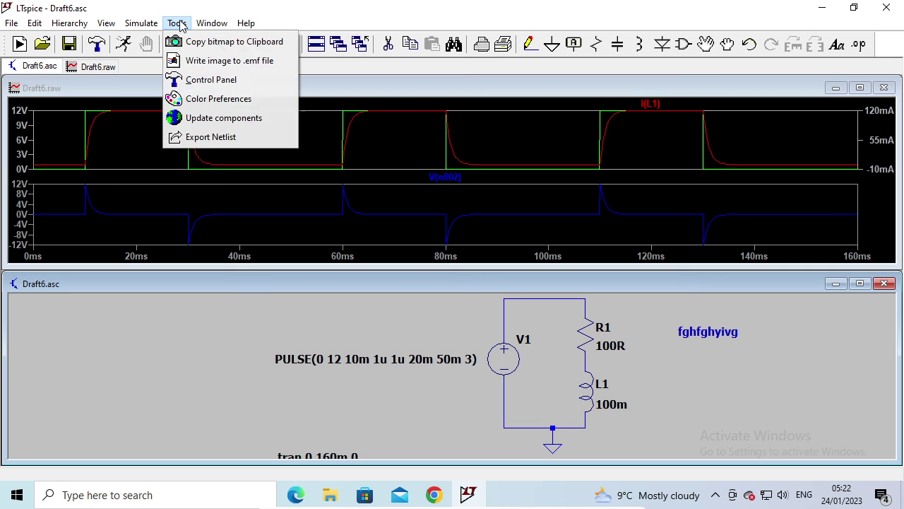
click(235, 98)
click(532, 337)
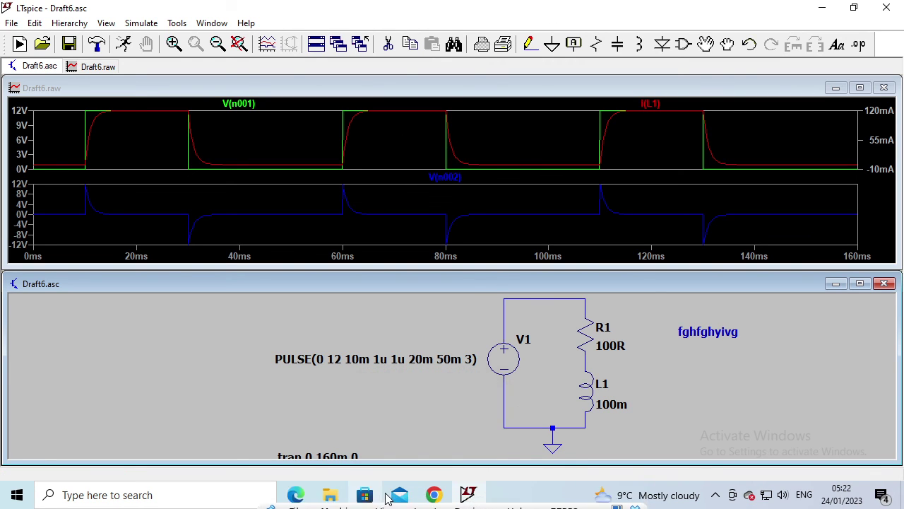
click(384, 495)
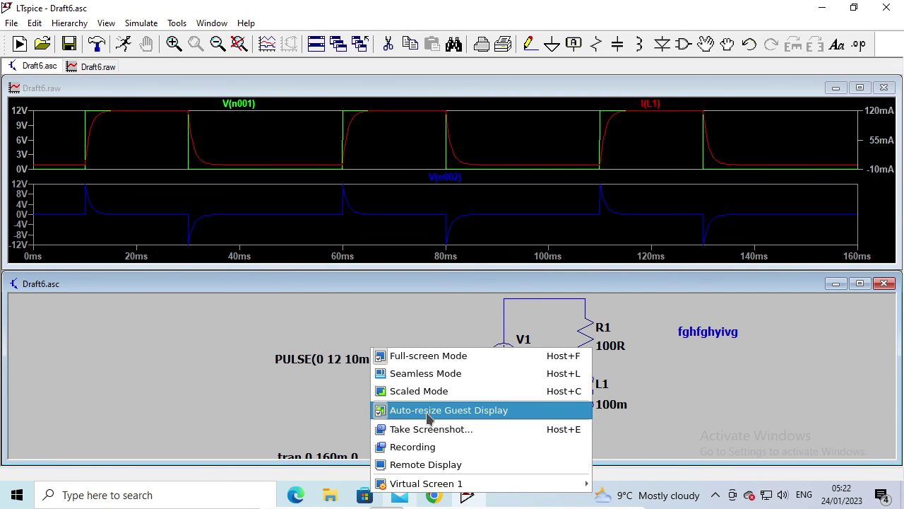
click(430, 357)
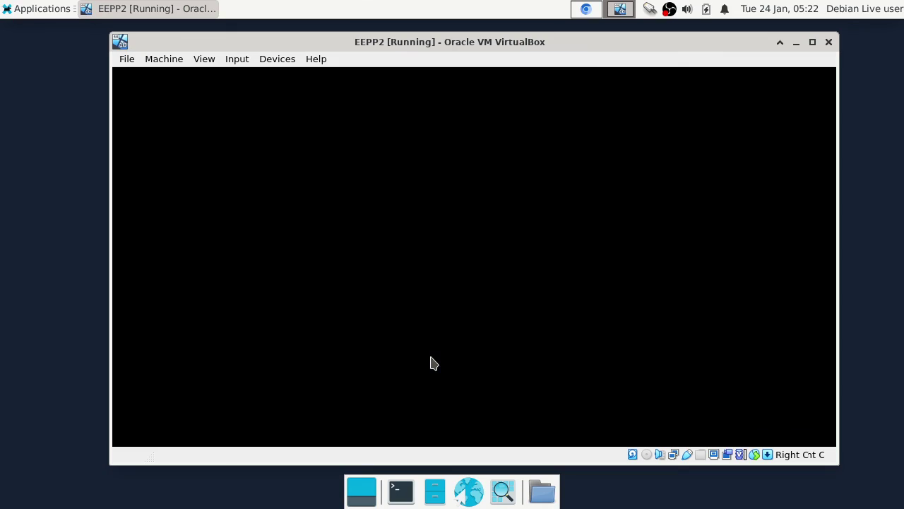
right_click(670, 10)
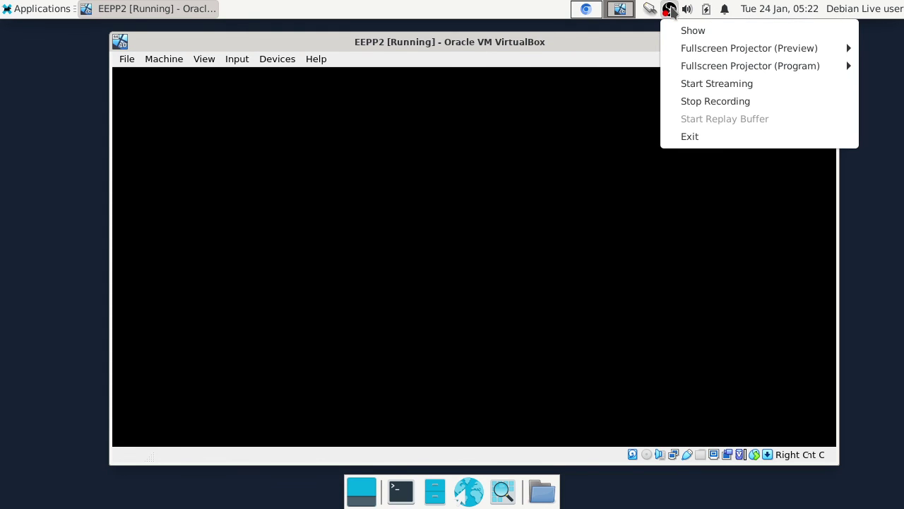